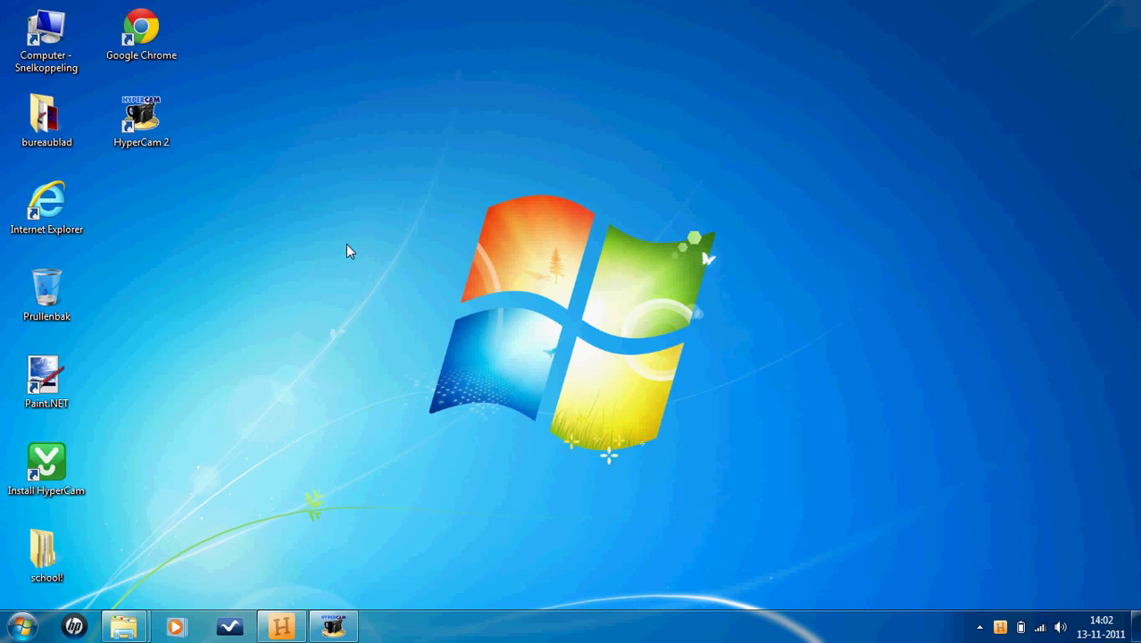
double_click(46, 117)
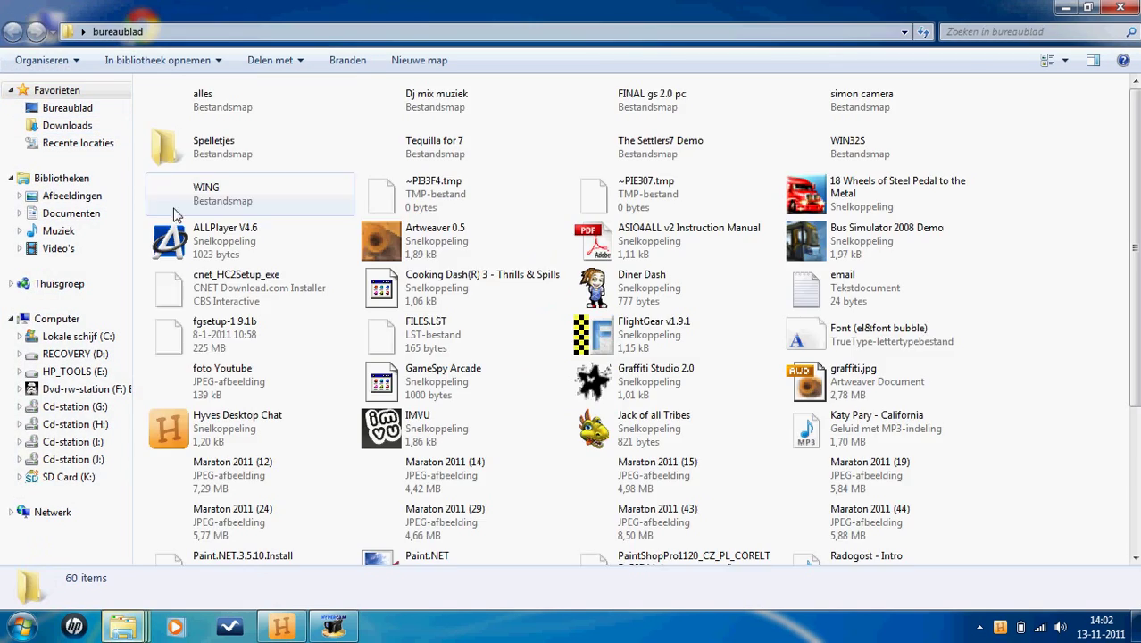
scroll(339, 338, "down", 5)
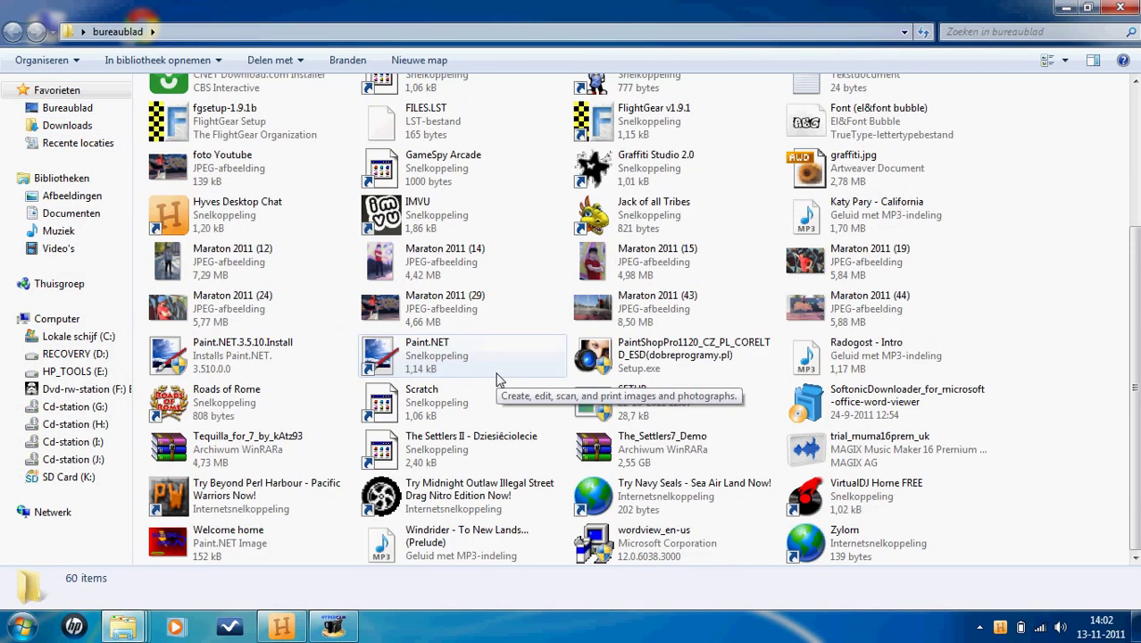
left_click(1065, 7)
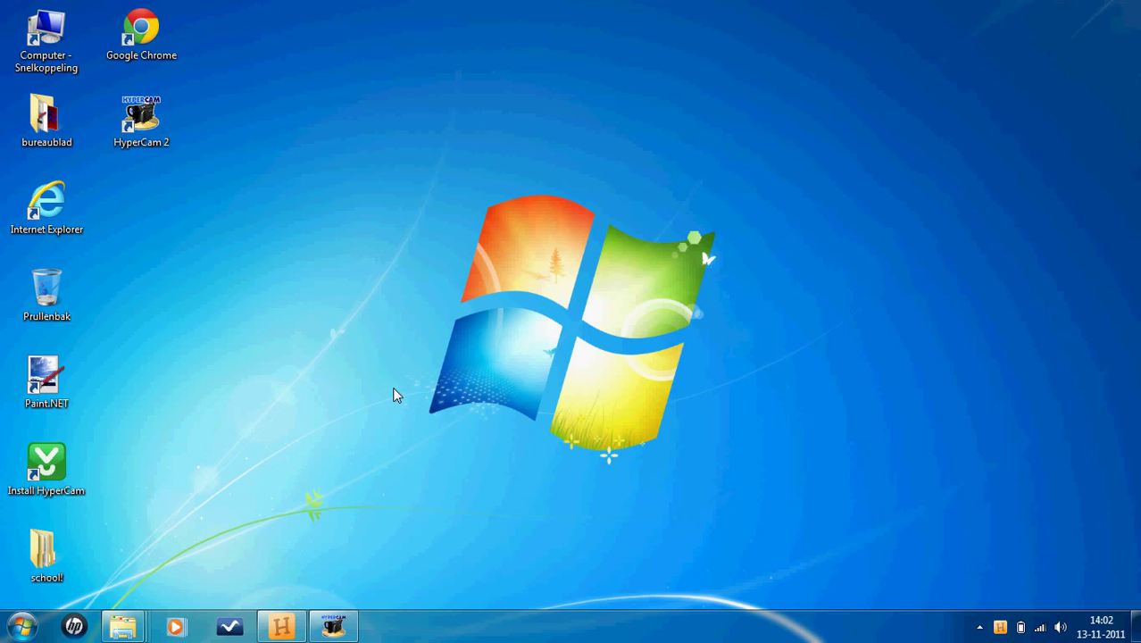
Step: Search the installed programs for "windows" and launch Windows Live Movie Maker
left_click(21, 627)
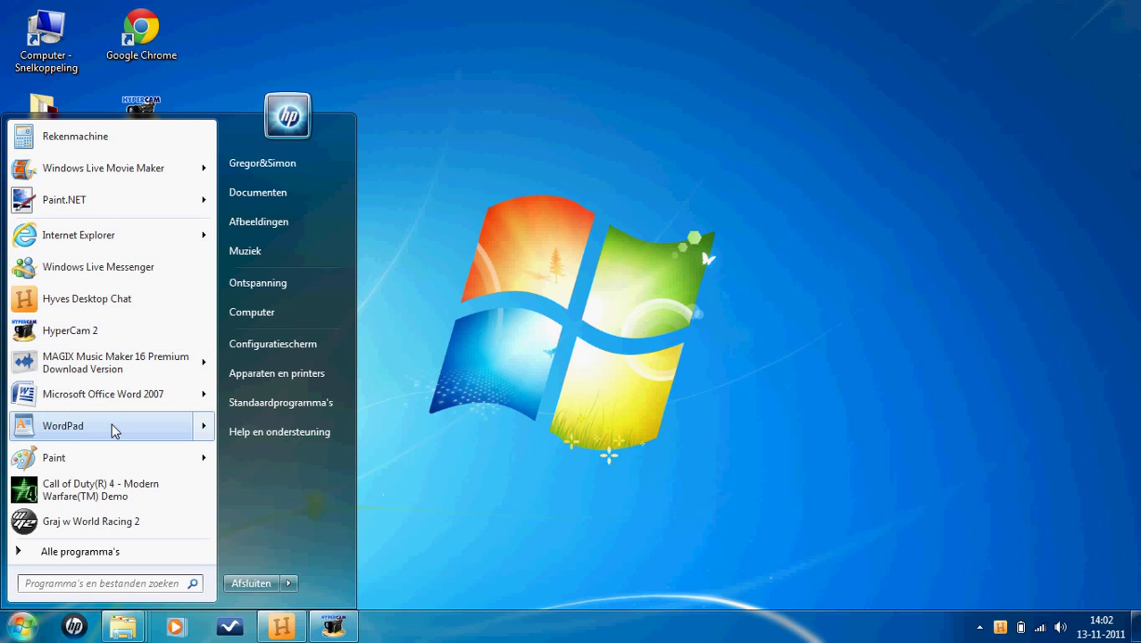
left_click(83, 584)
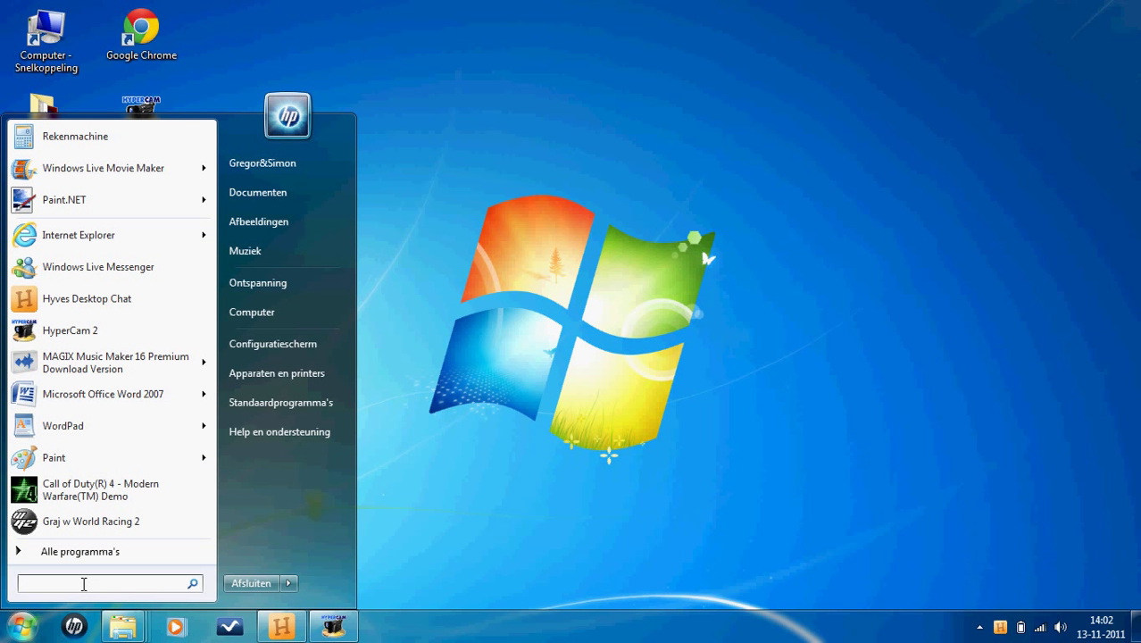
type("windows")
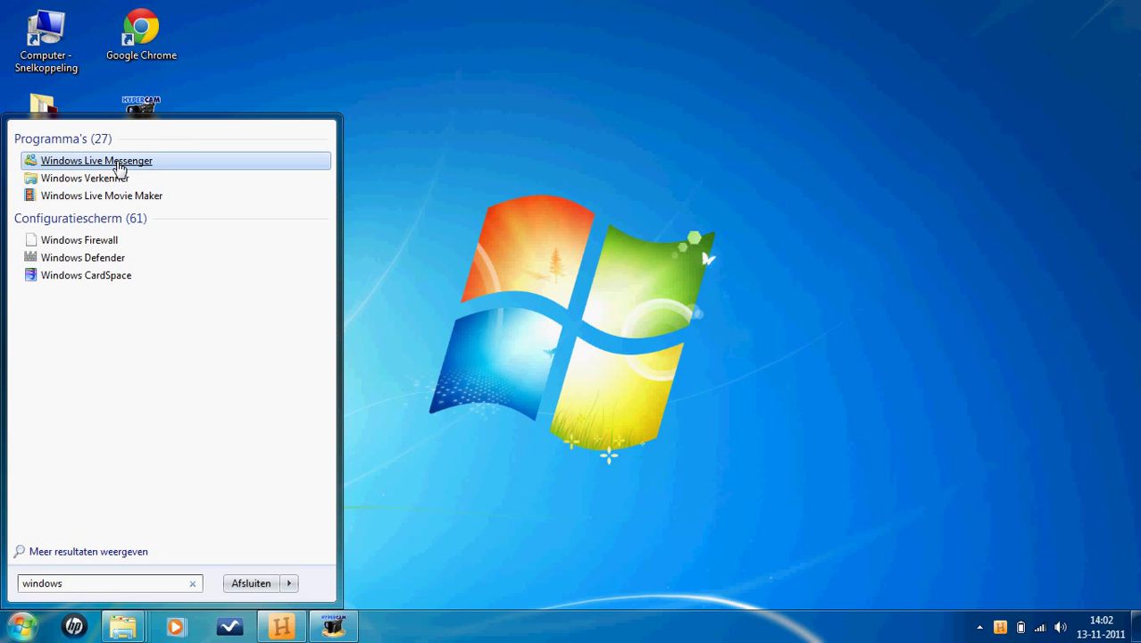
left_click(129, 197)
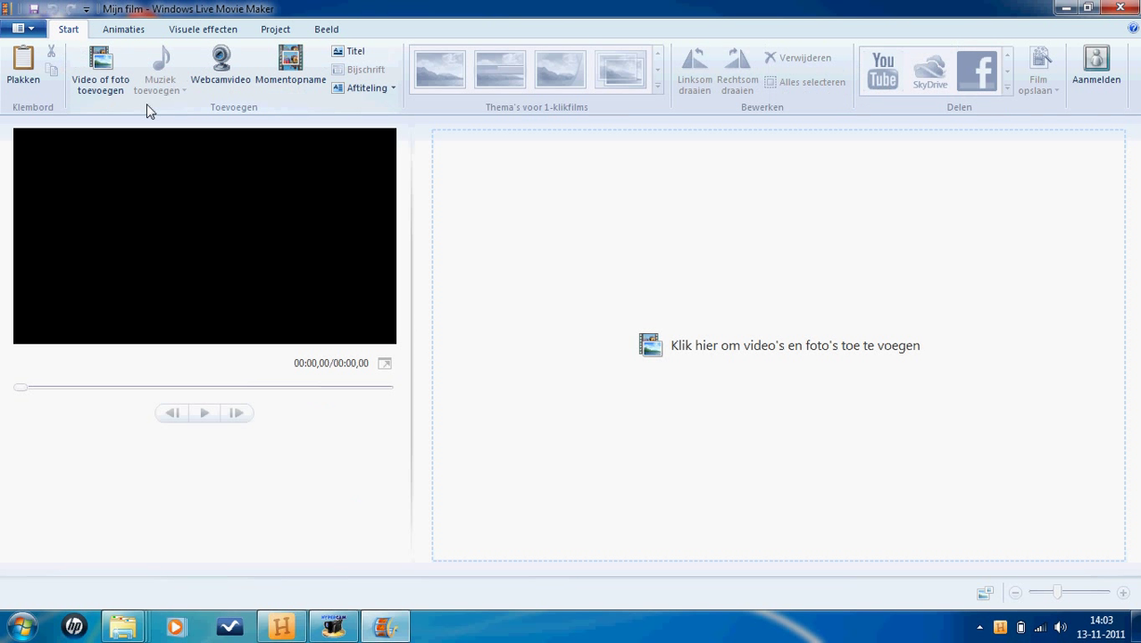
Step: Start adding photos to the movie and browse to the DCIM\100MSDCF folder on SD Card (K:)
left_click(102, 59)
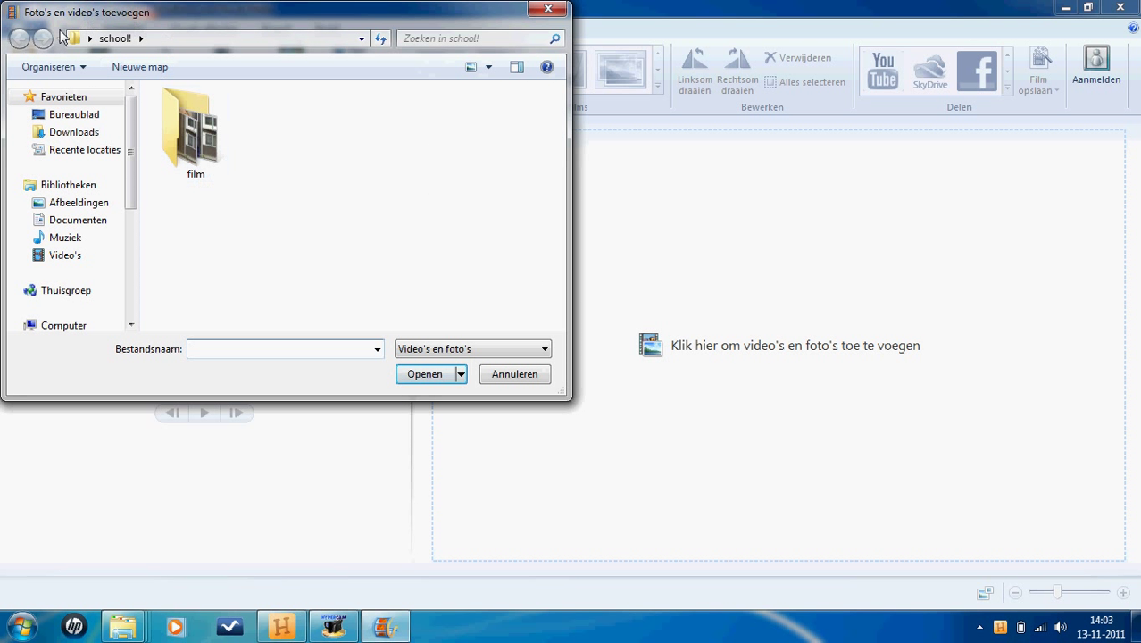
left_click(363, 39)
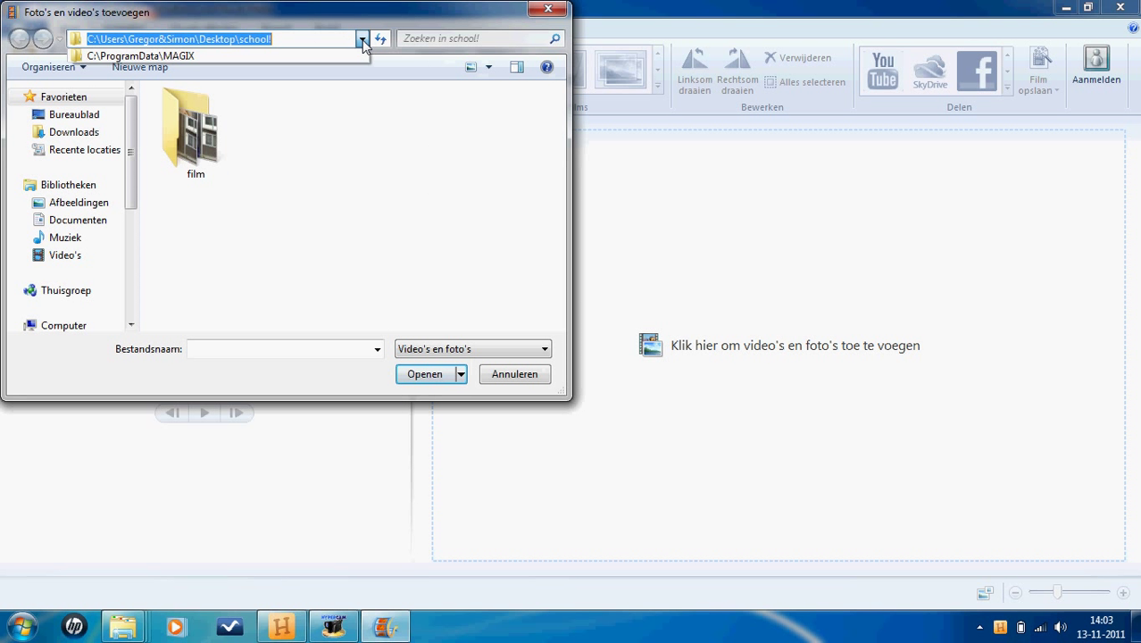
left_click(363, 39)
left_click_drag(131, 159, 132, 234)
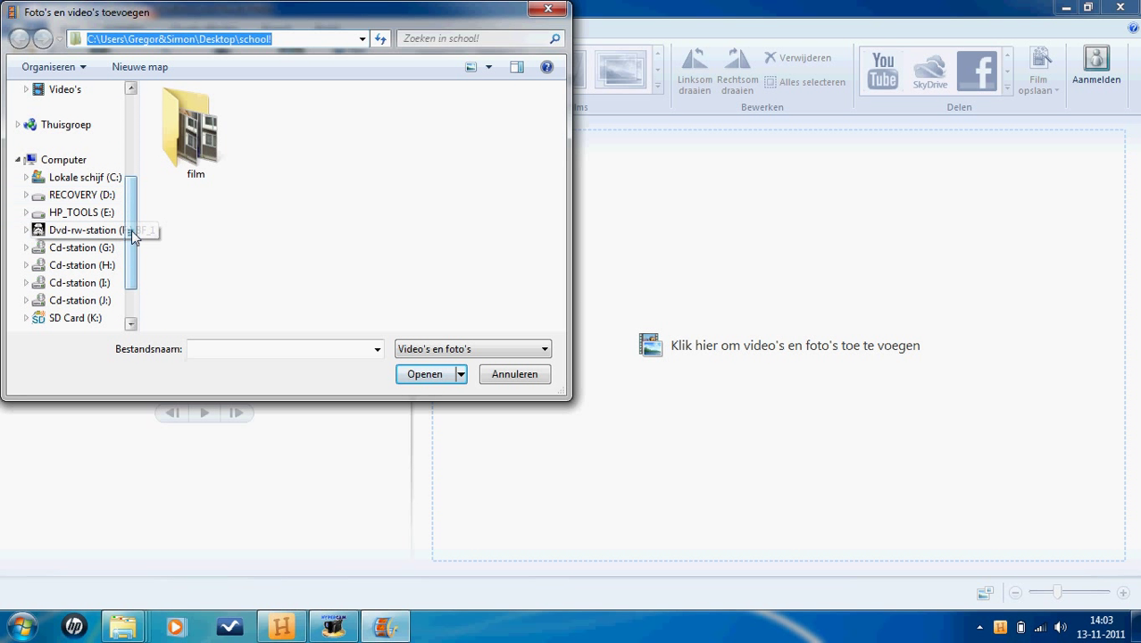
left_click(95, 319)
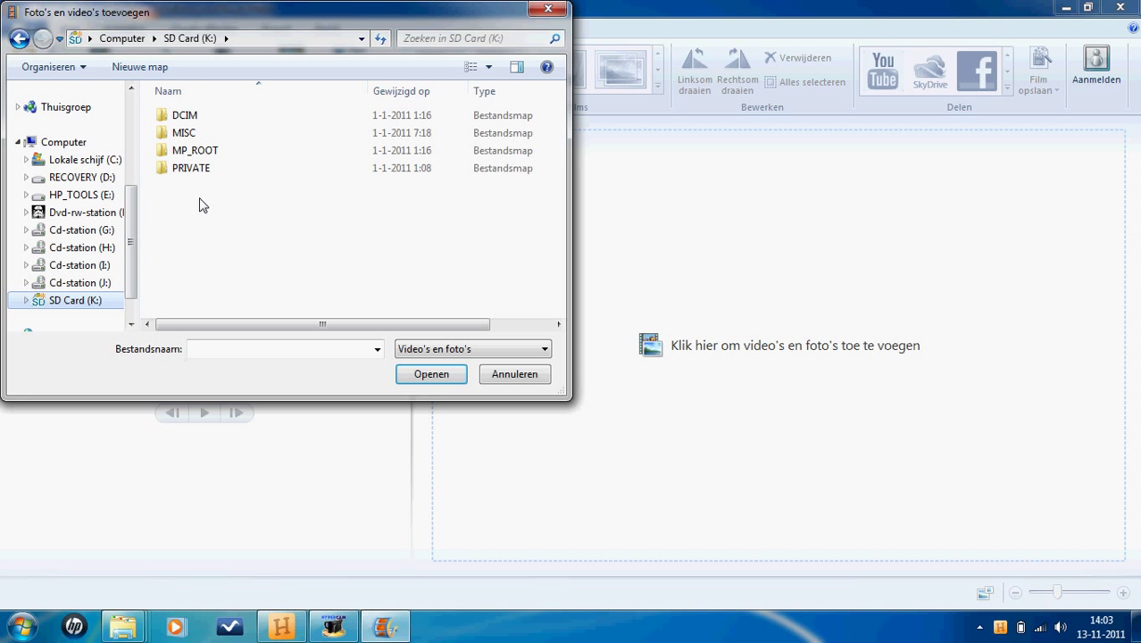
double_click(198, 117)
double_click(198, 117)
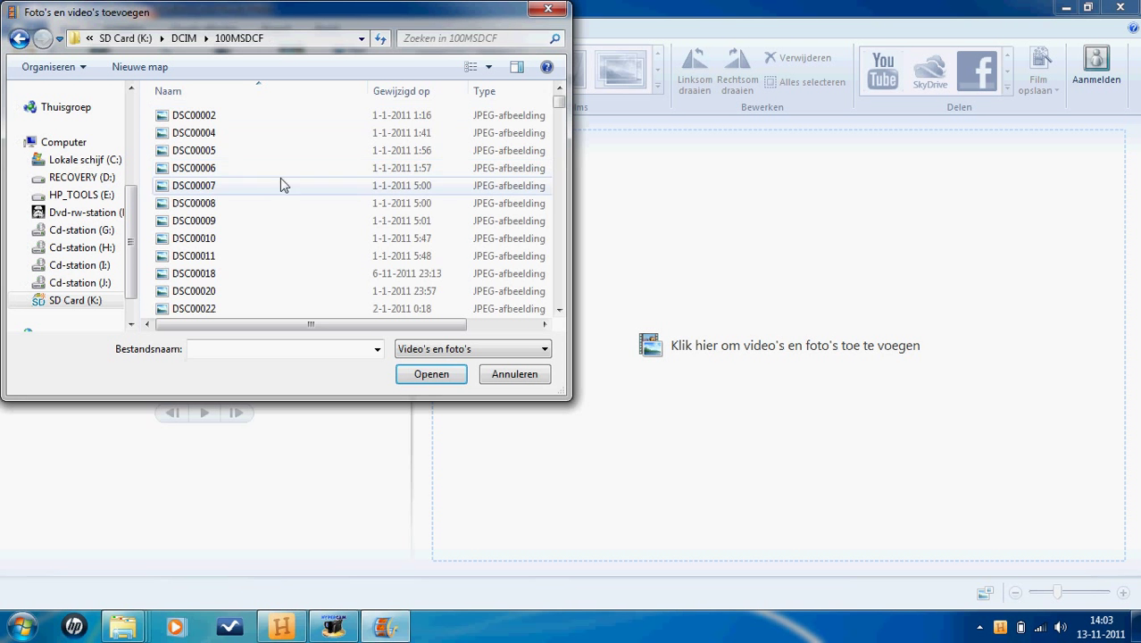
Step: Select the photos DSC00275 through DSC00347 and add them to the movie
scroll(283, 183, "down", 17)
left_click_drag(559, 130, 564, 261)
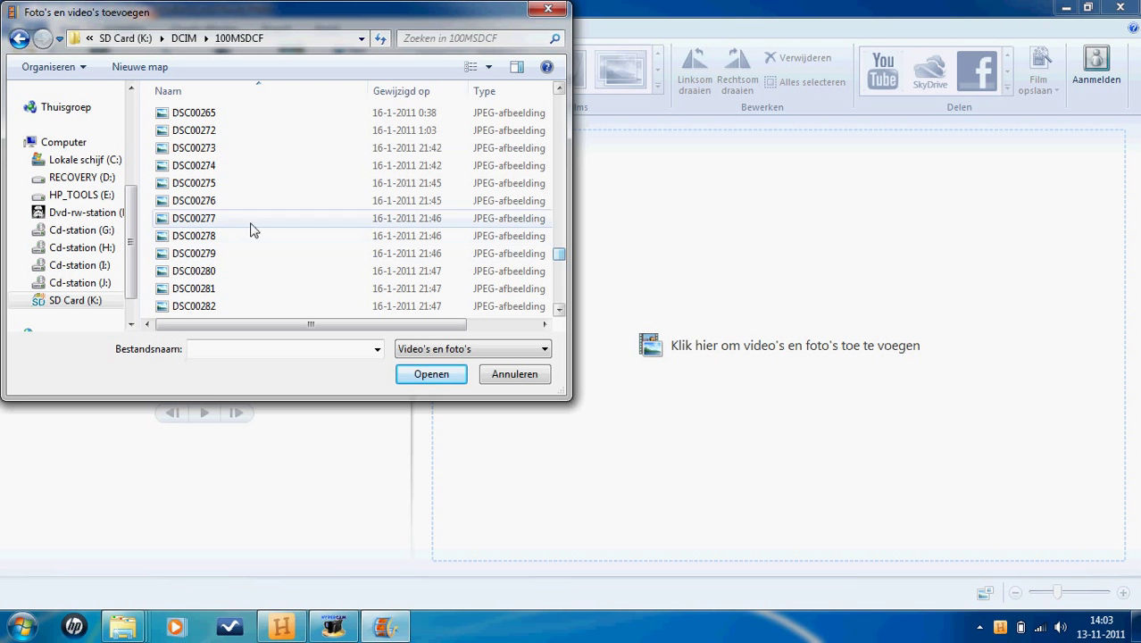
left_click_drag(151, 184, 238, 497)
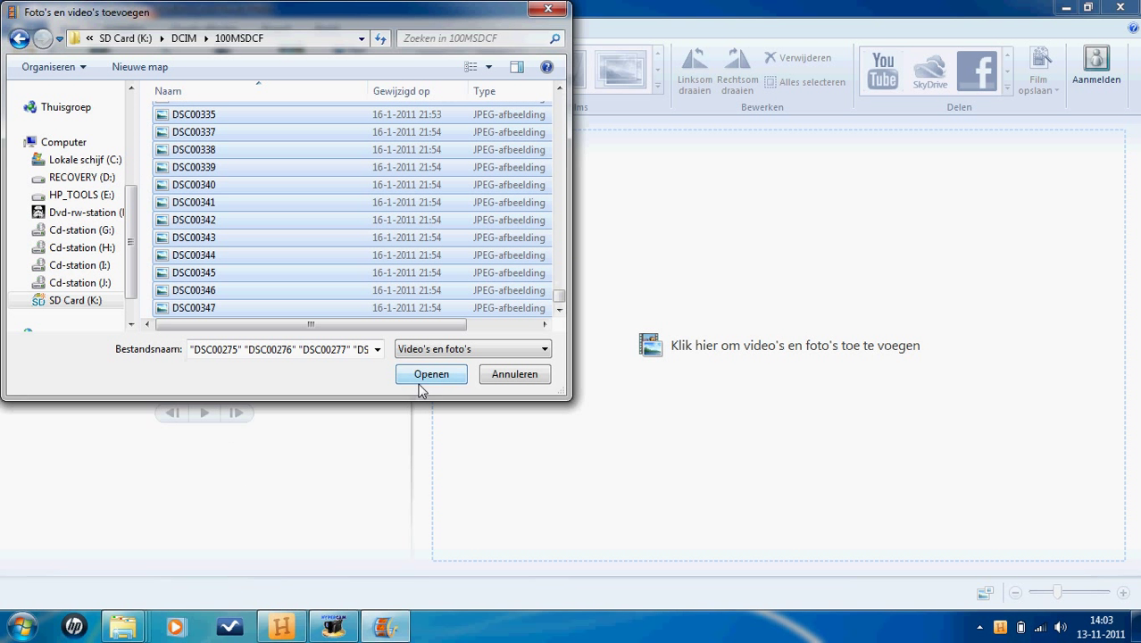
left_click(420, 378)
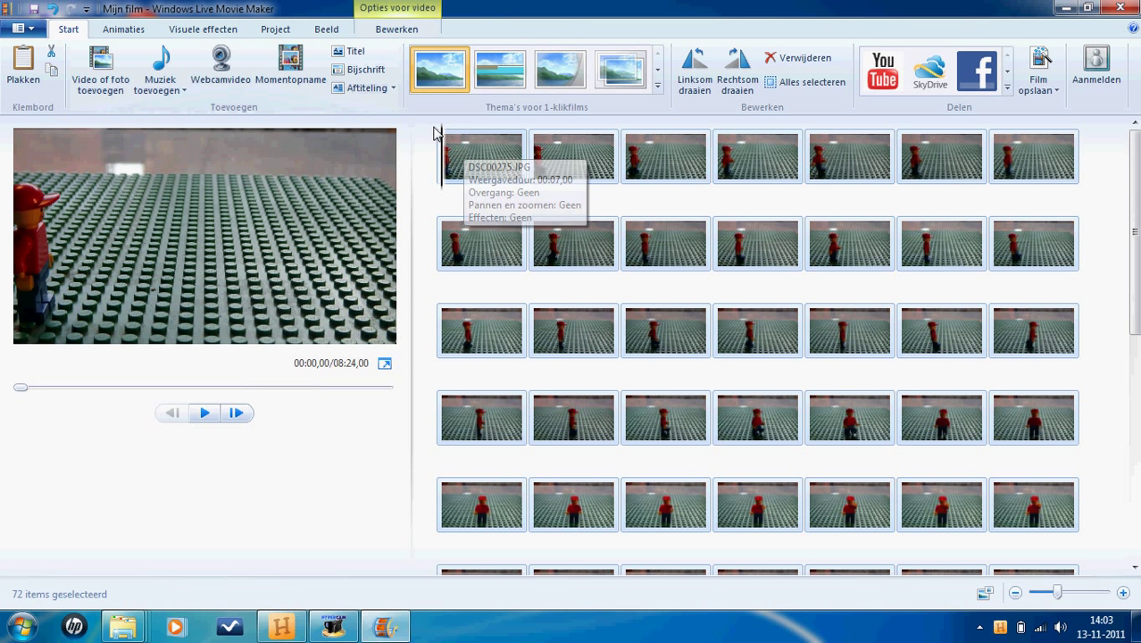
Step: Try to set the first photo's display duration to 0.125 seconds, written with a decimal point
double_click(470, 167)
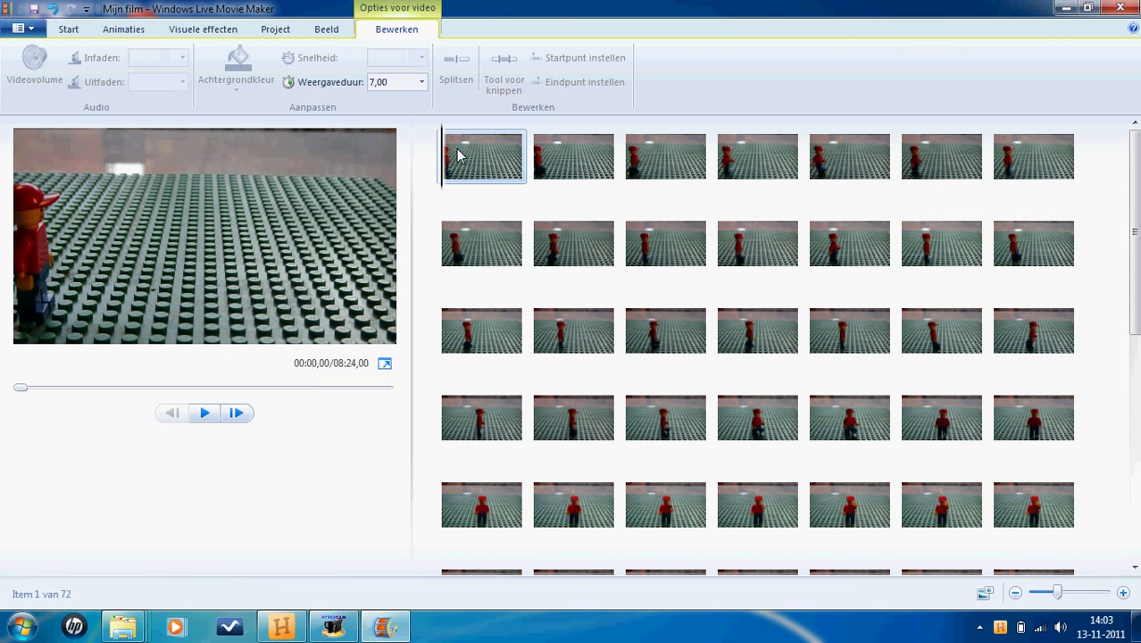
left_click(423, 83)
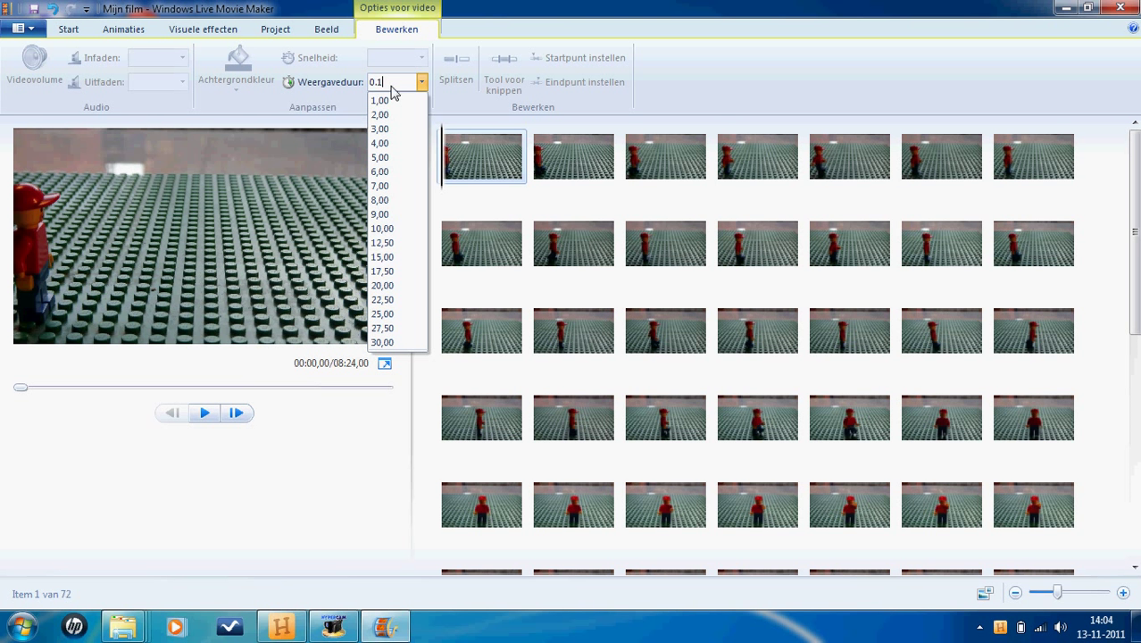
key("BackSpace")
left_click(420, 82)
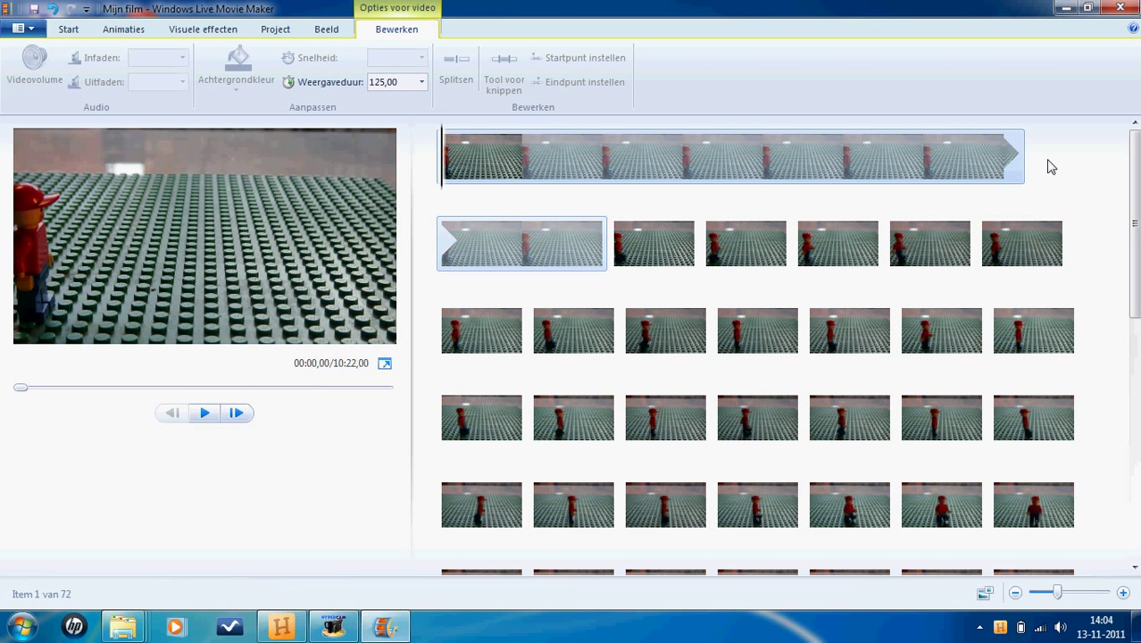
Step: Set the first photo's display duration to 0,125 seconds, written with a decimal comma
left_click(411, 82)
type("0,")
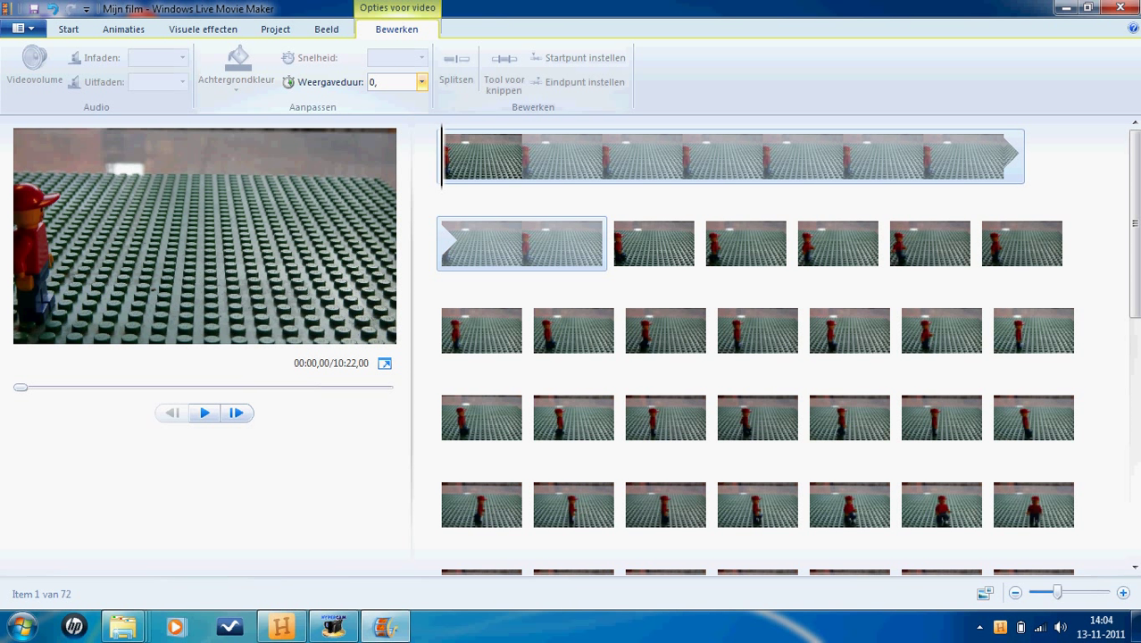
key("Return")
left_click(407, 82)
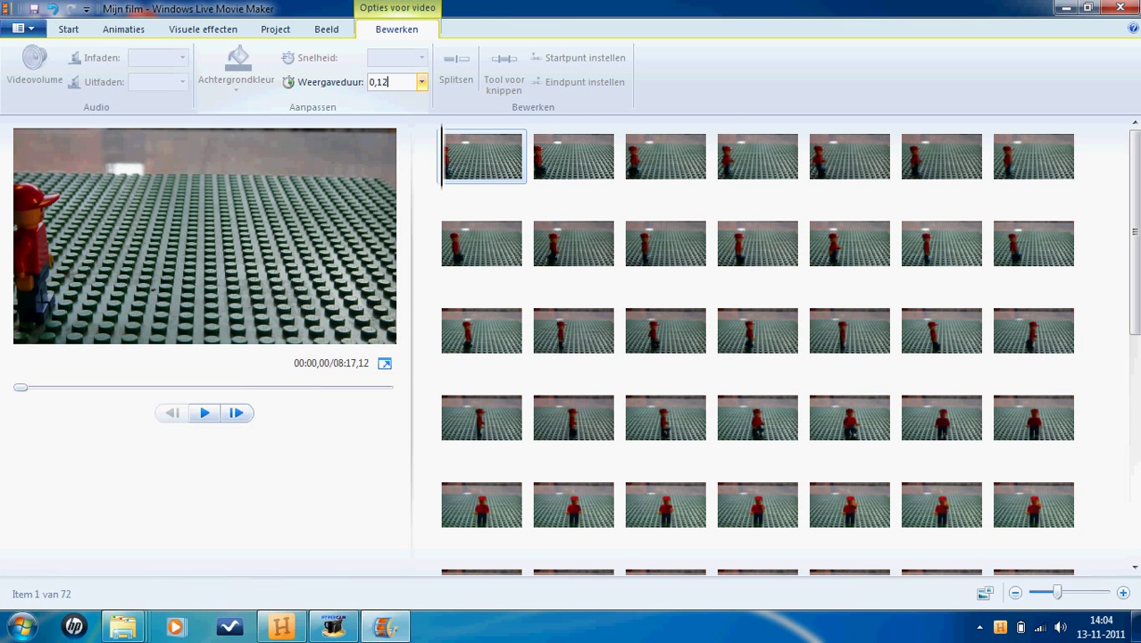
type("0,125")
left_click(423, 85)
left_click(425, 87)
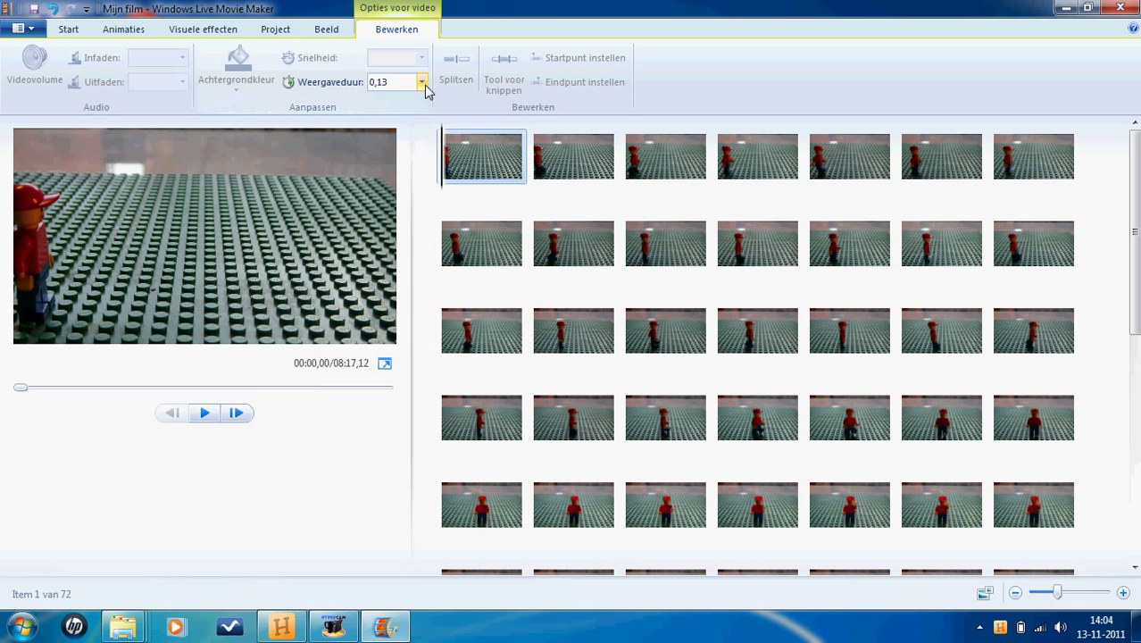
left_click(425, 88)
left_click(425, 88)
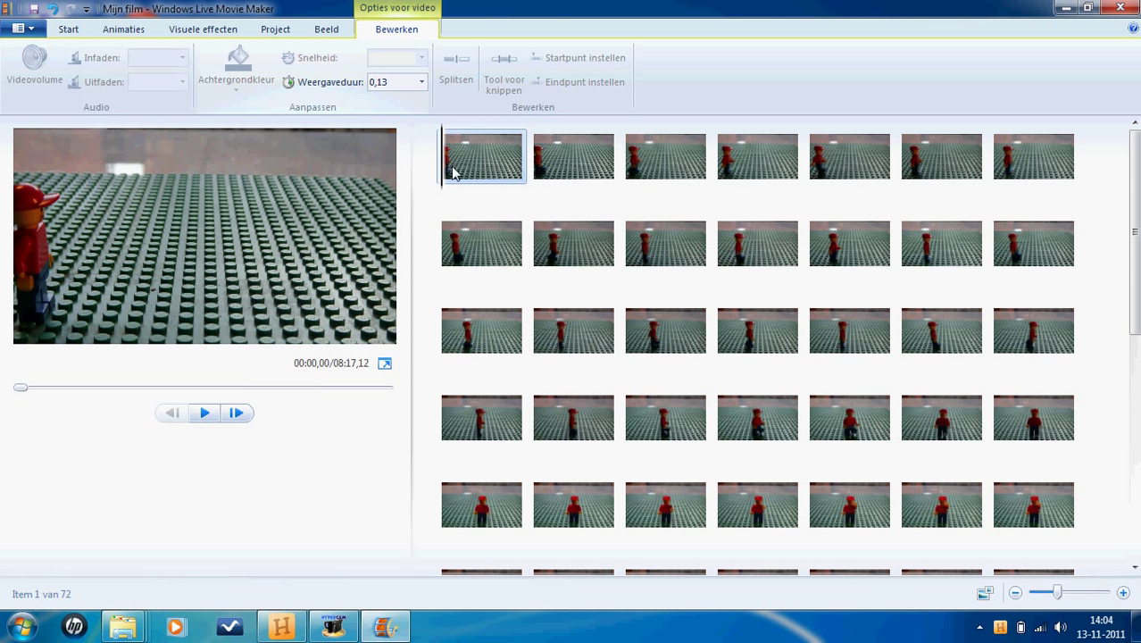
Step: Play a short preview from the start, pause it, and check the display durations of the first two photos
left_click(213, 419)
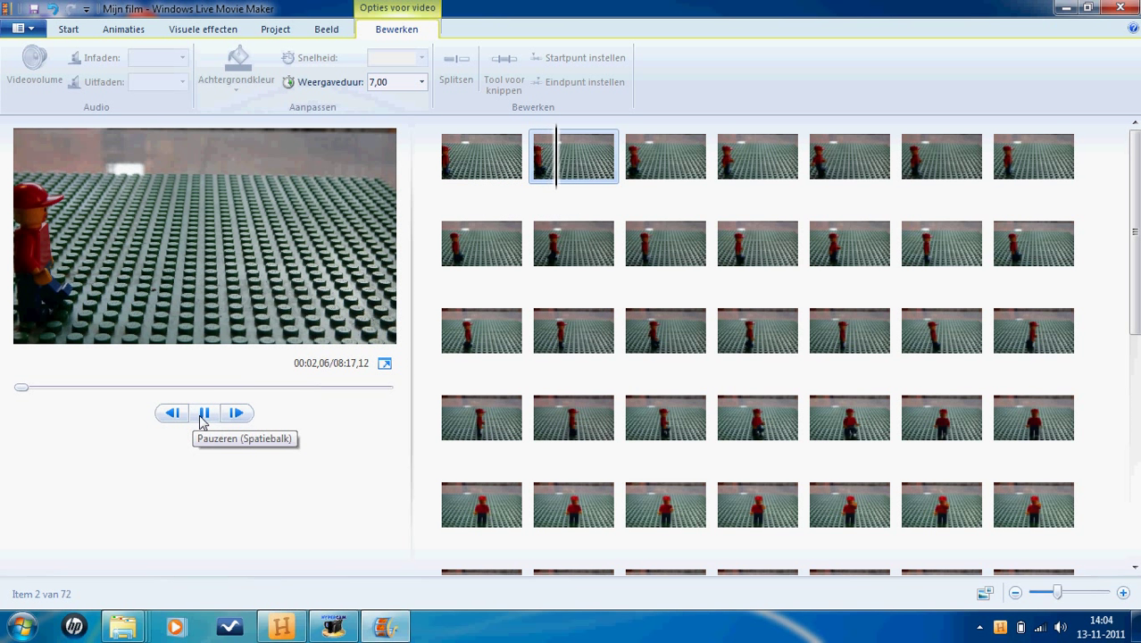
left_click(203, 415)
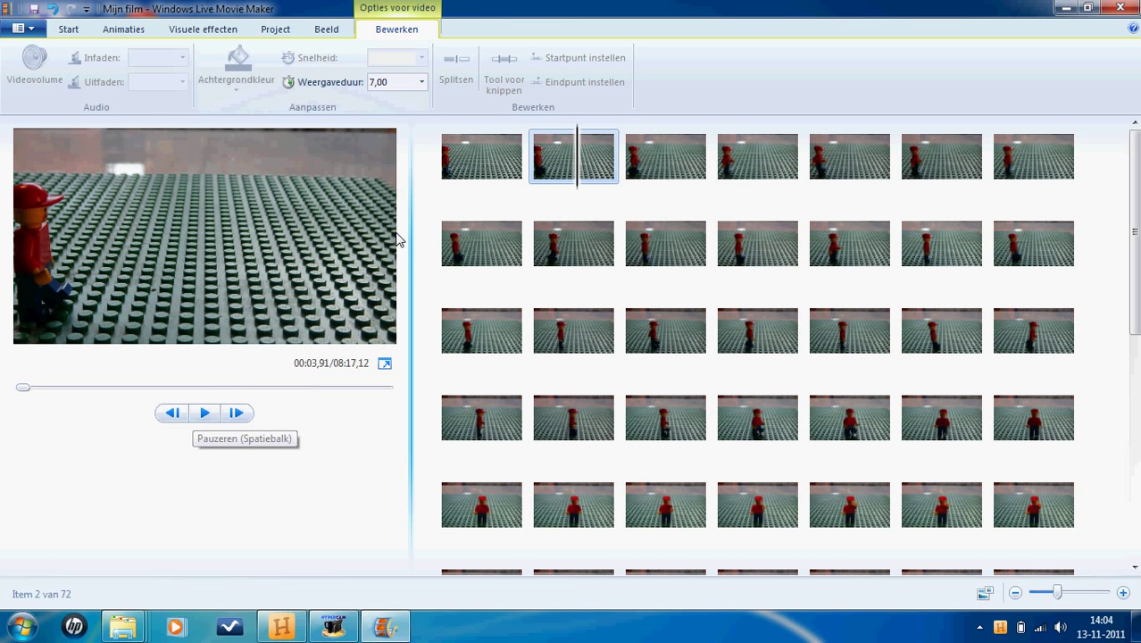
left_click(449, 174)
left_click(572, 161)
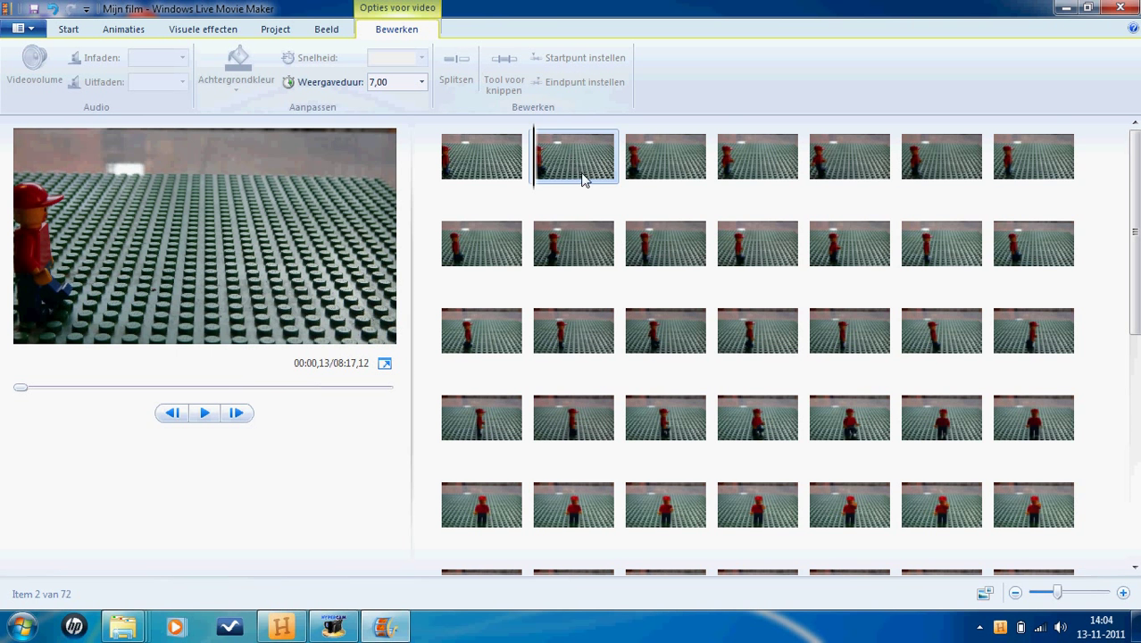
Step: Select all photos in the storyboard and set their display duration to 0,125 seconds
right_click(457, 146)
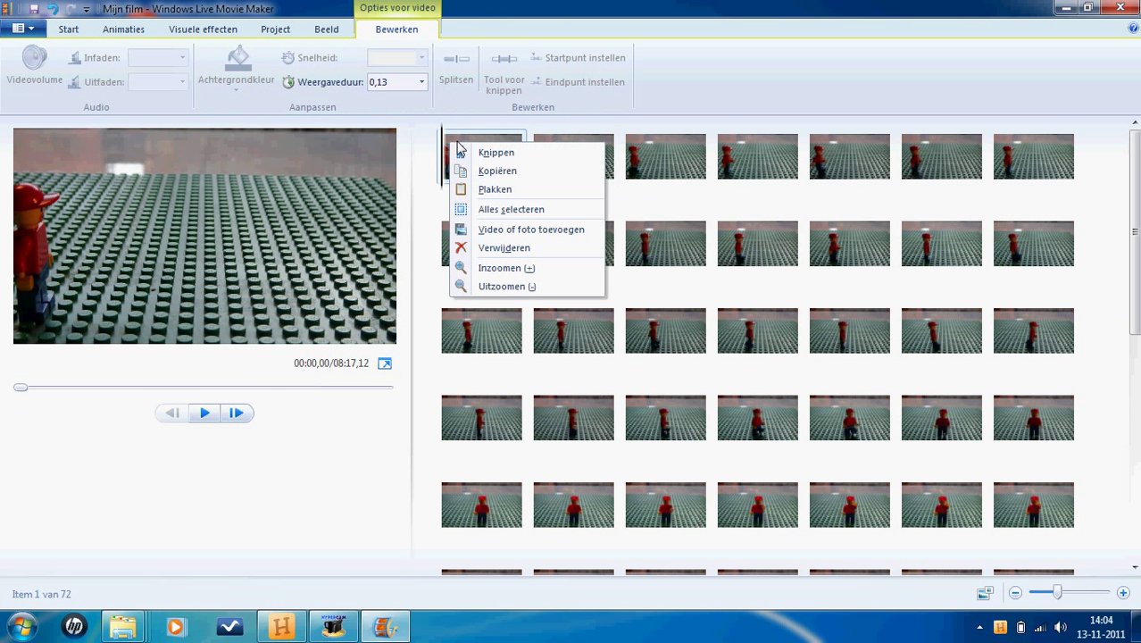
left_click(509, 209)
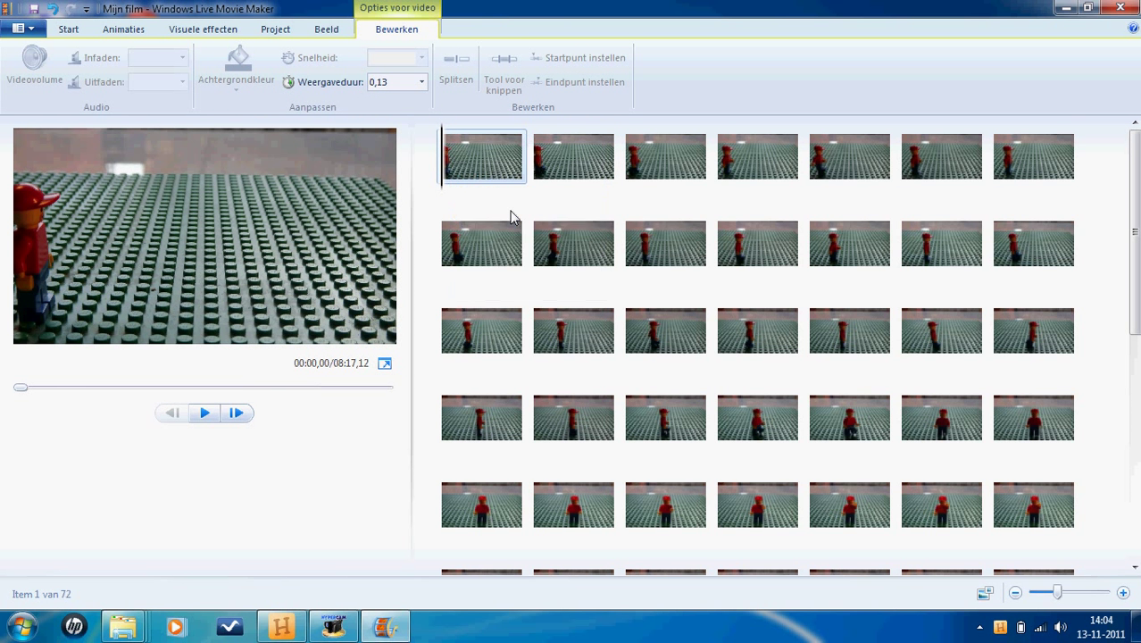
left_click(500, 154)
right_click(490, 153)
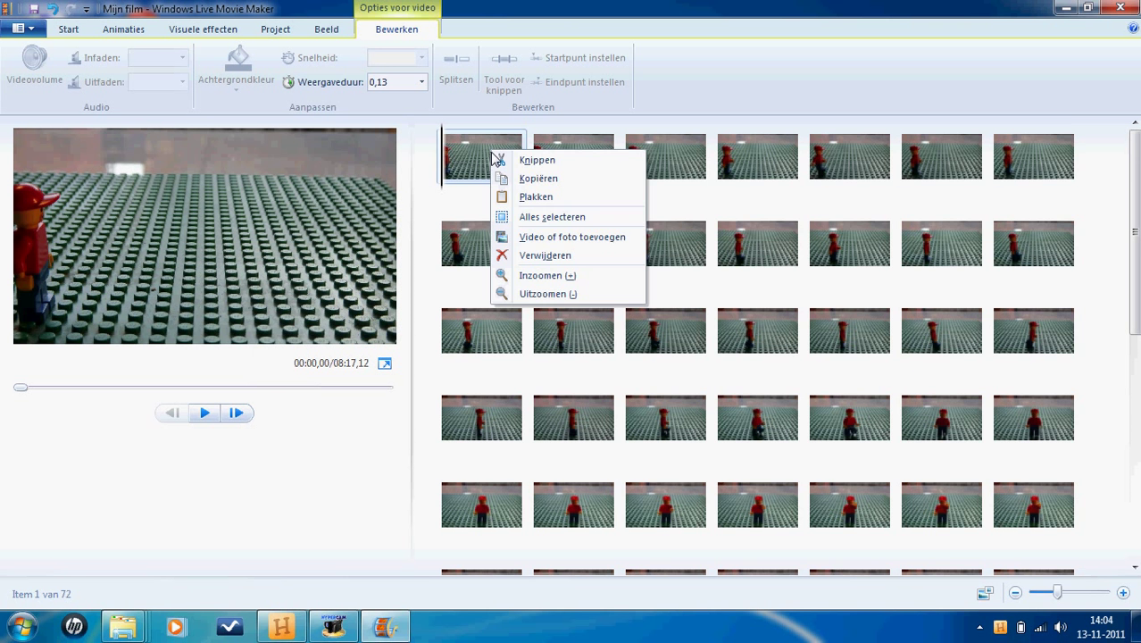
left_click(513, 218)
left_click(422, 82)
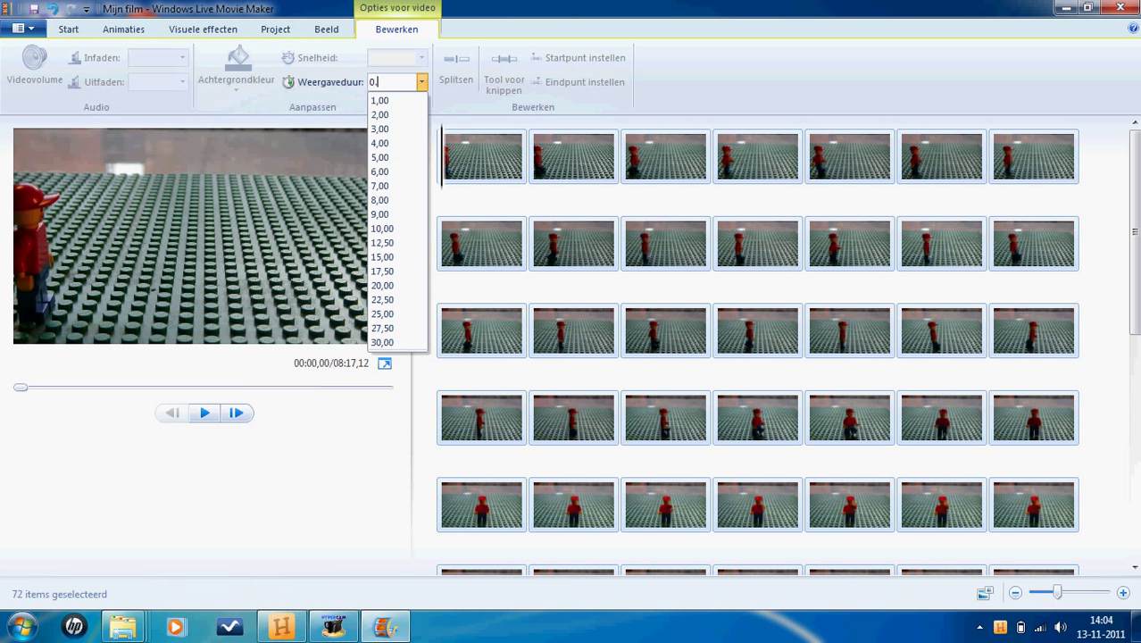
key("Return")
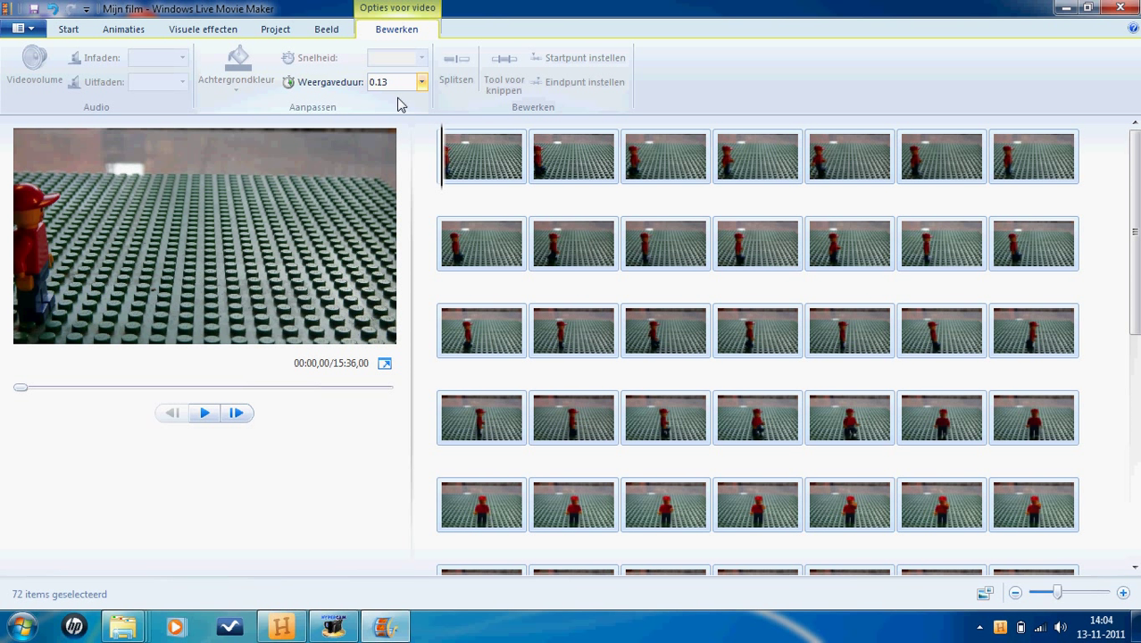
left_click(399, 82)
type("0,125")
key("Return")
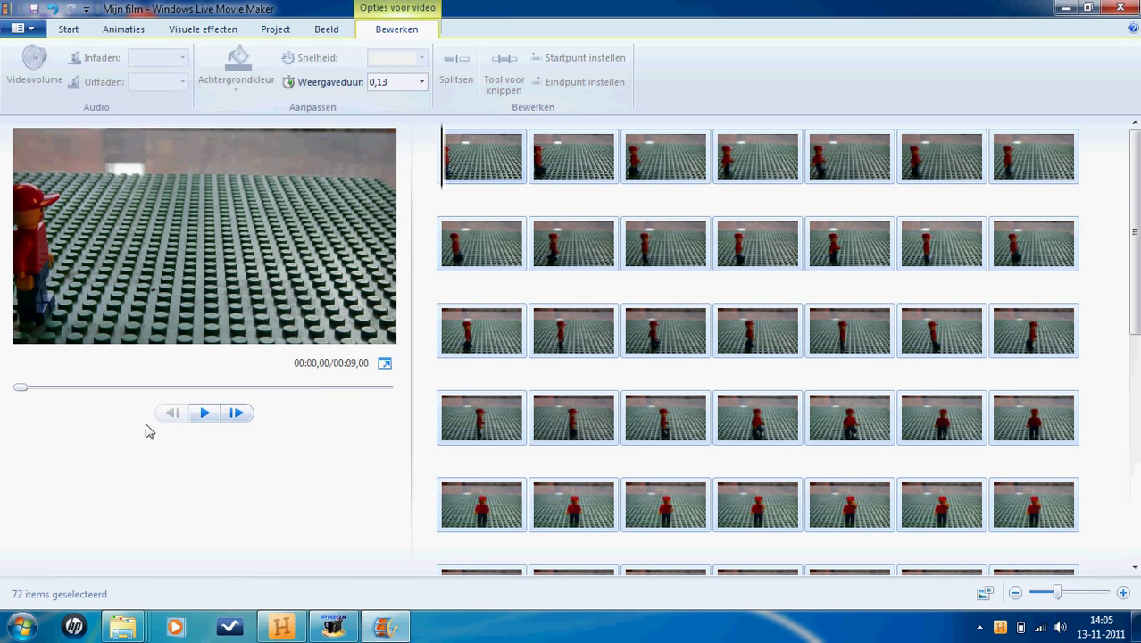
Step: Play the complete stop-motion preview and review the storyboard from its first photo
left_click(206, 415)
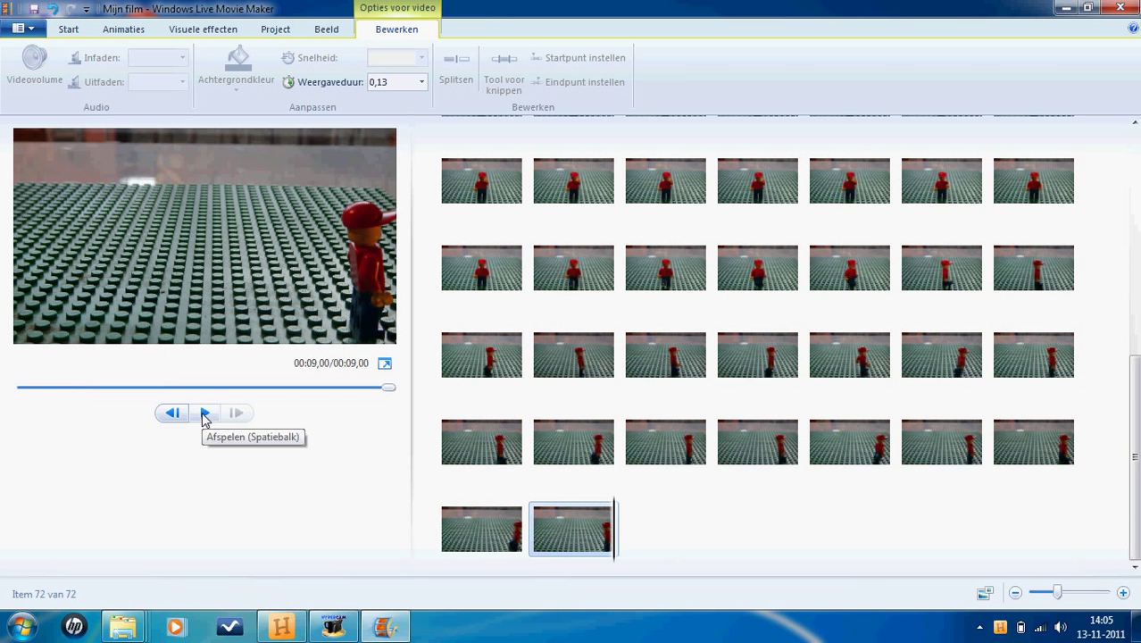
scroll(664, 458, "up", 3)
scroll(664, 458, "up", 2)
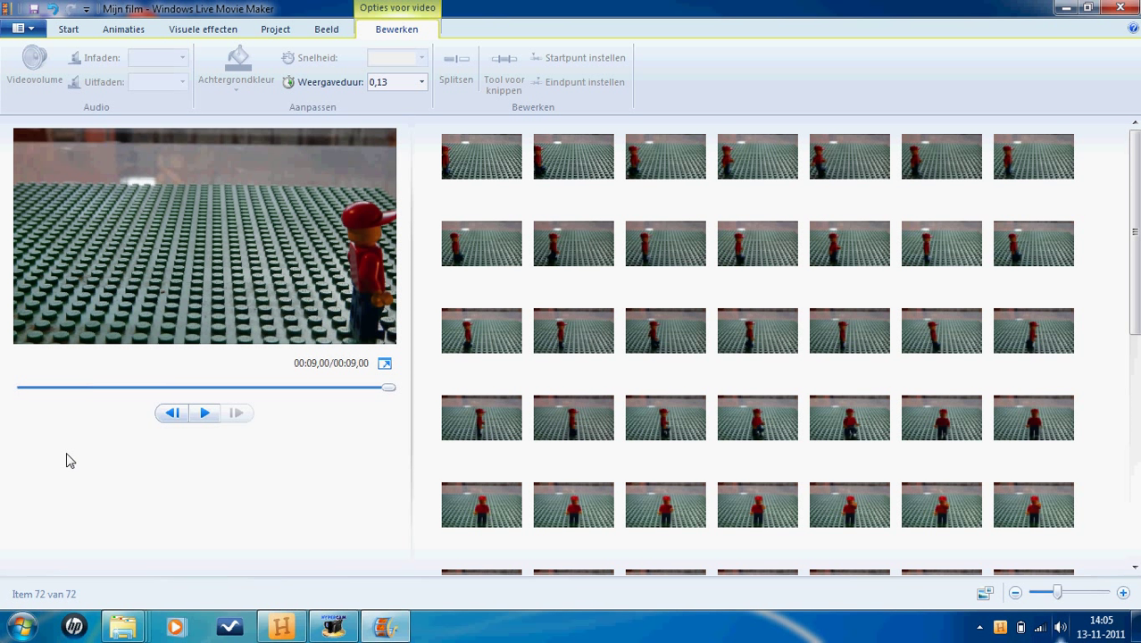
left_click(69, 28)
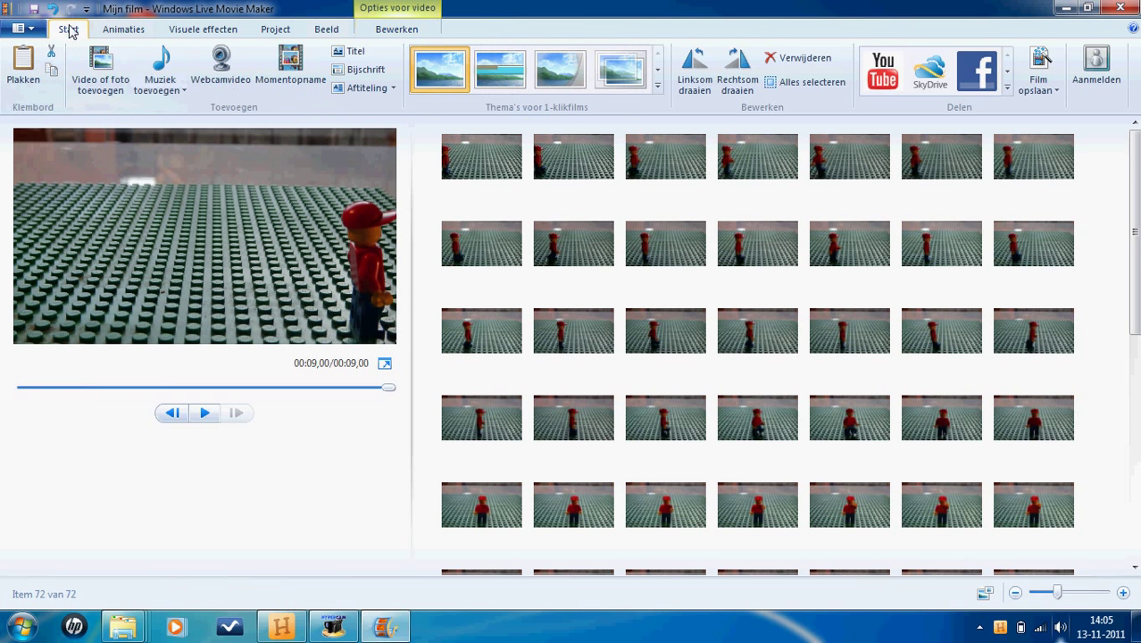
left_click(350, 51)
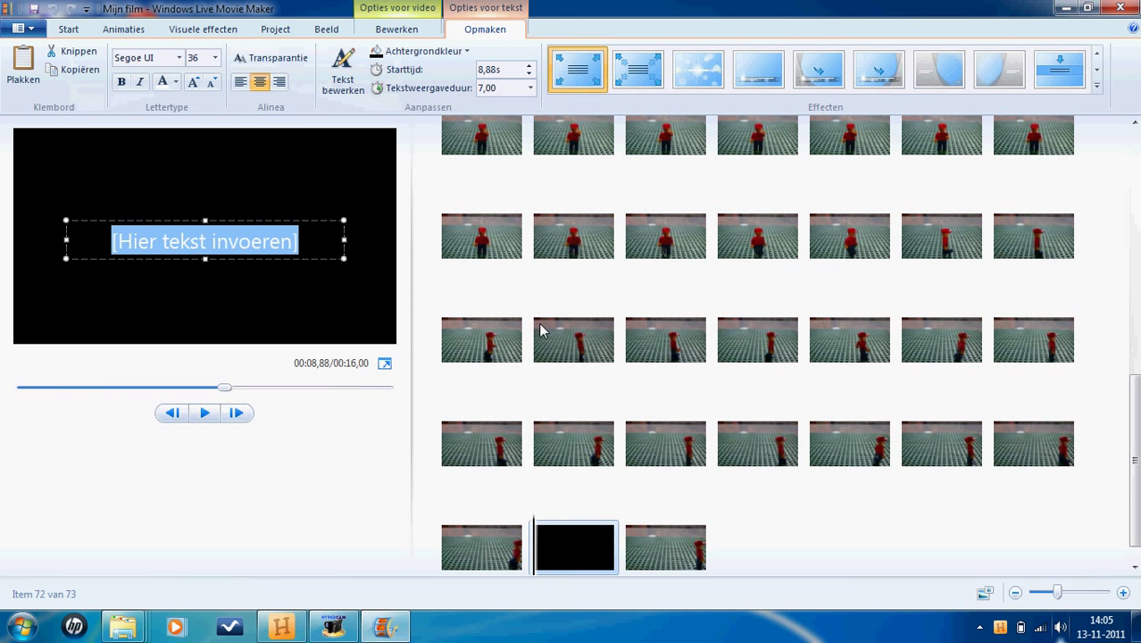
left_click_drag(541, 331, 425, 163)
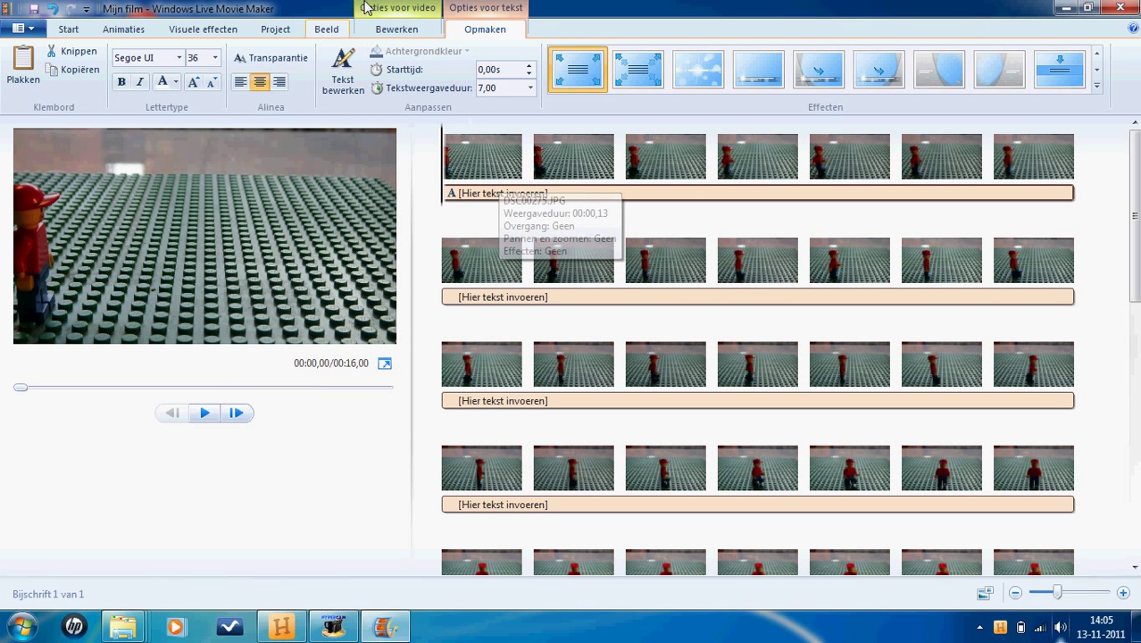
mouse_move(447, 193)
left_mouse_down()
mouse_move(448, 165)
mouse_move(444, 174)
left_mouse_up()
right_click(476, 195)
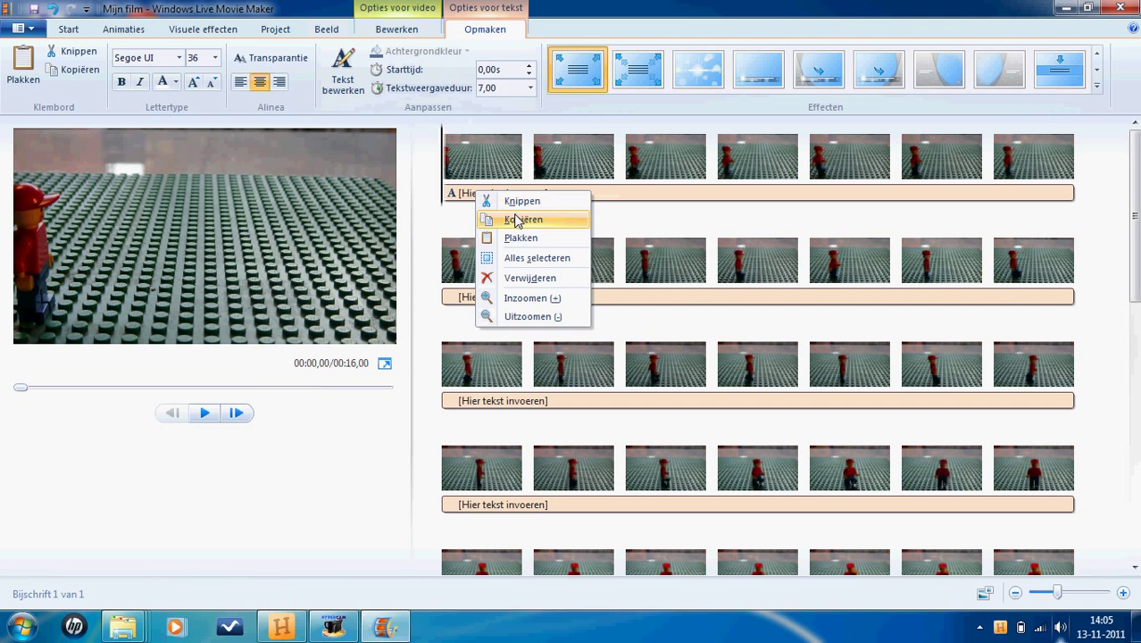
left_click(549, 277)
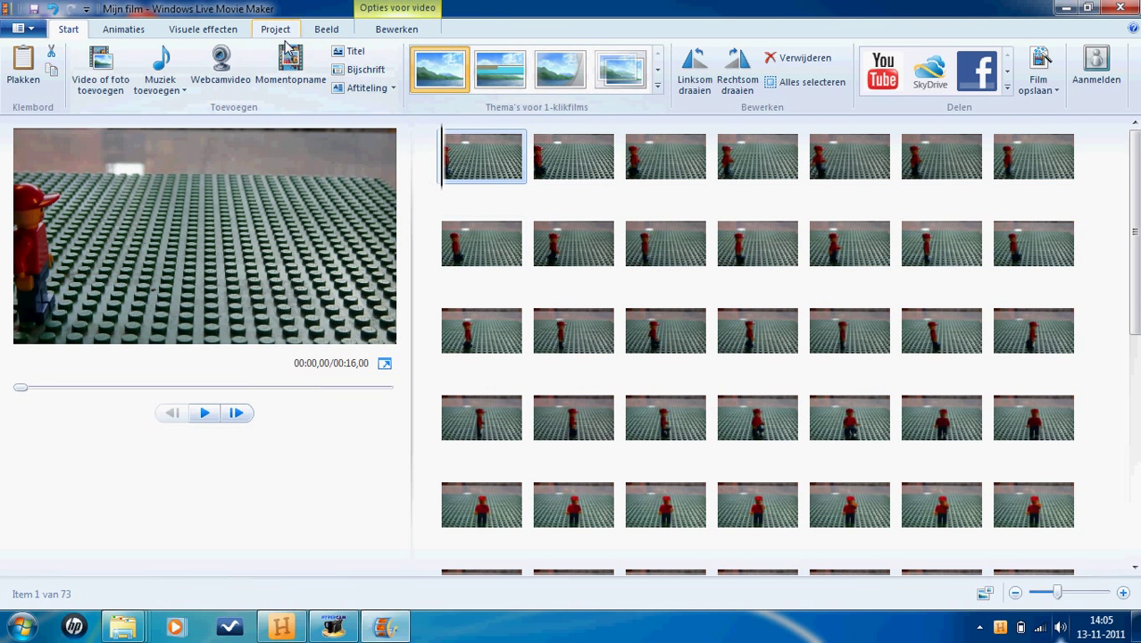
Step: Insert a title before the first photo and replace its default text with "1ste Animatie!!!"
left_click(354, 51)
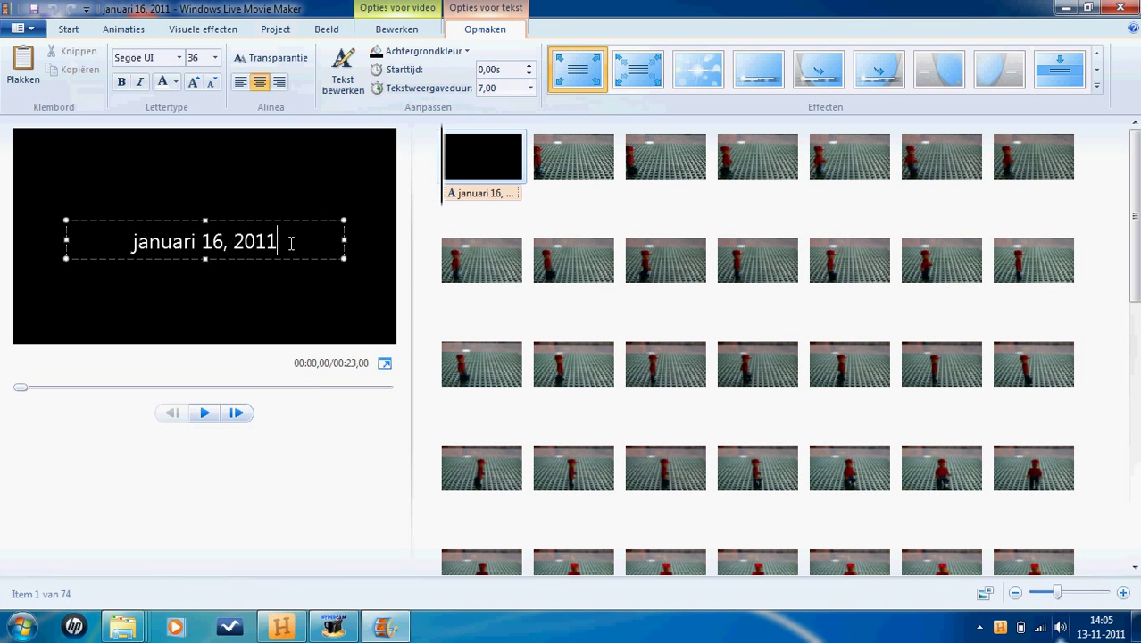
left_click_drag(290, 243, 125, 252)
key("Delete")
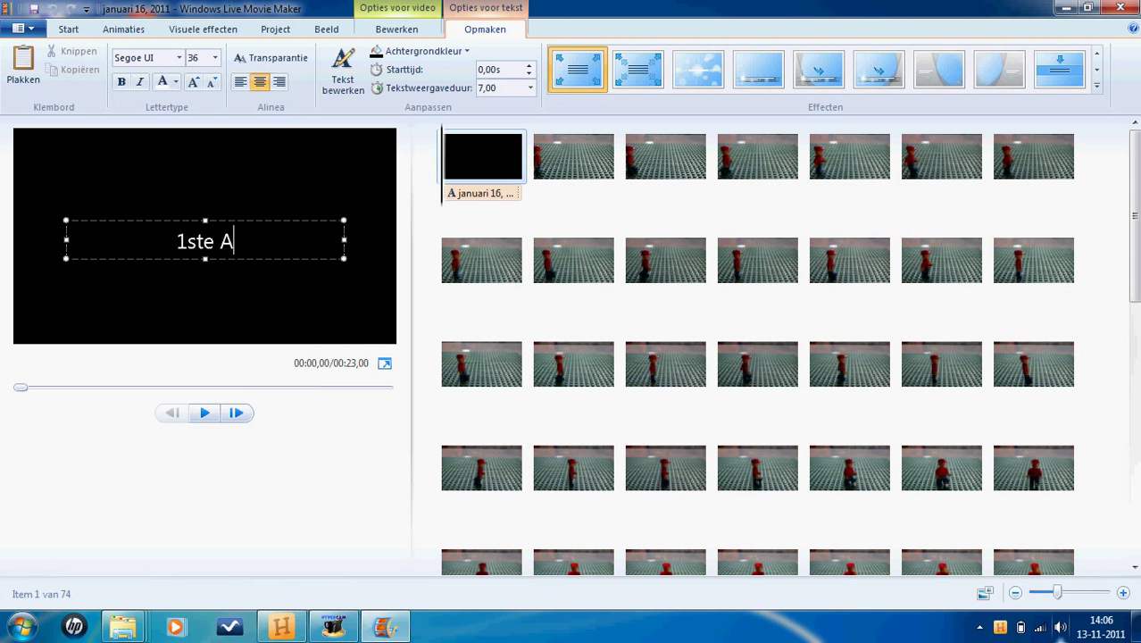
type("tie")
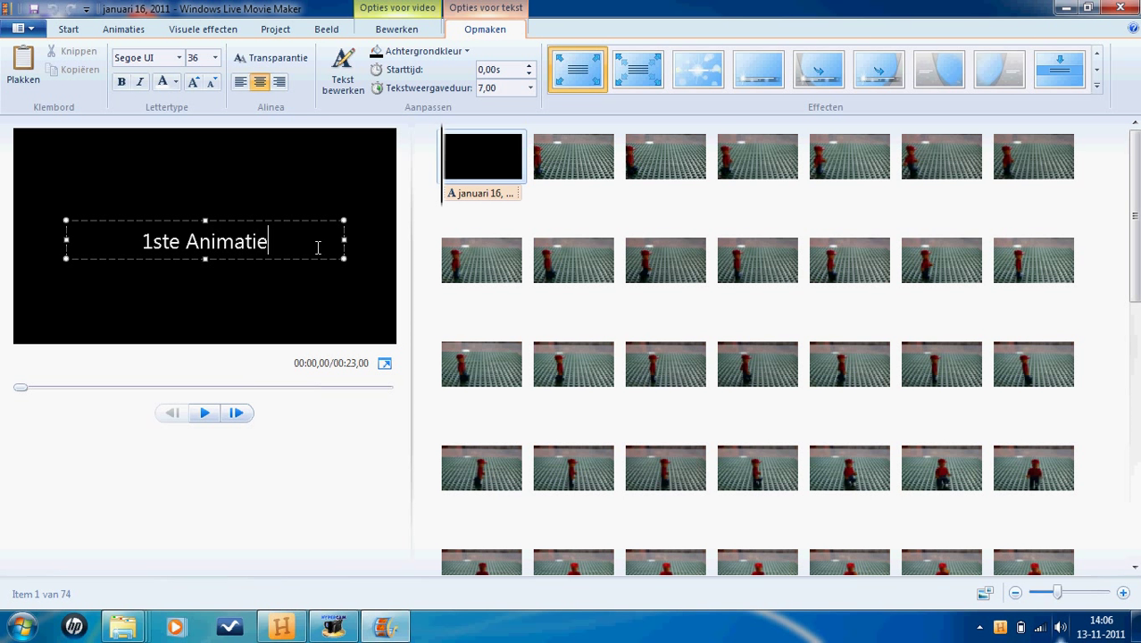
type("!!!")
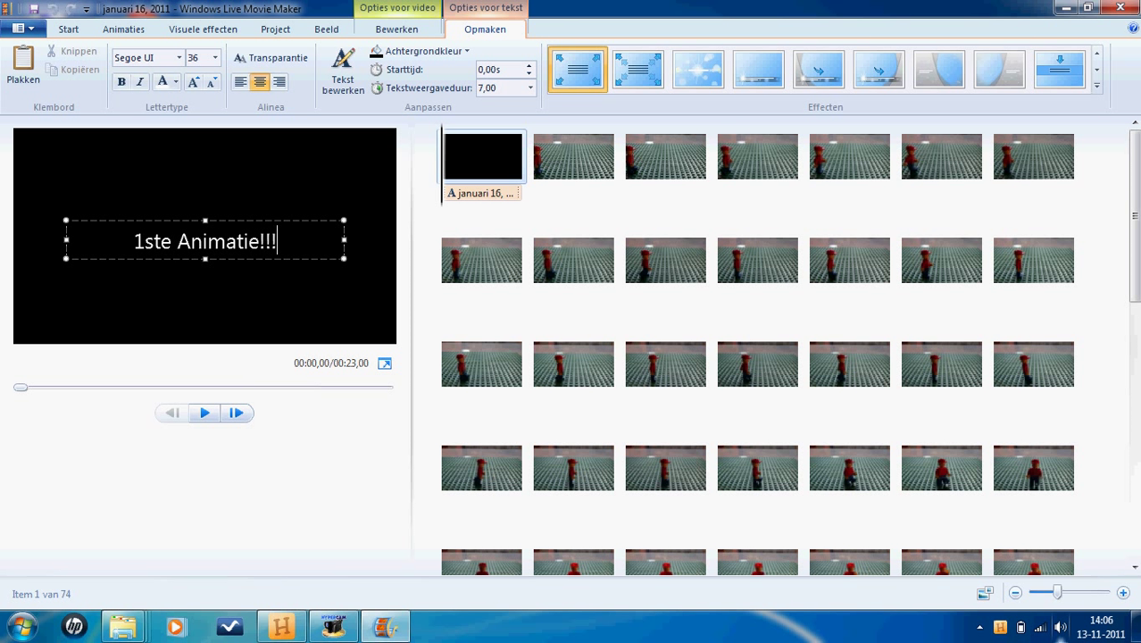
Step: Try several text effects on the title, keep its text centred in the frame, and apply the fourth effect of the gallery
left_click_drag(332, 220, 350, 195)
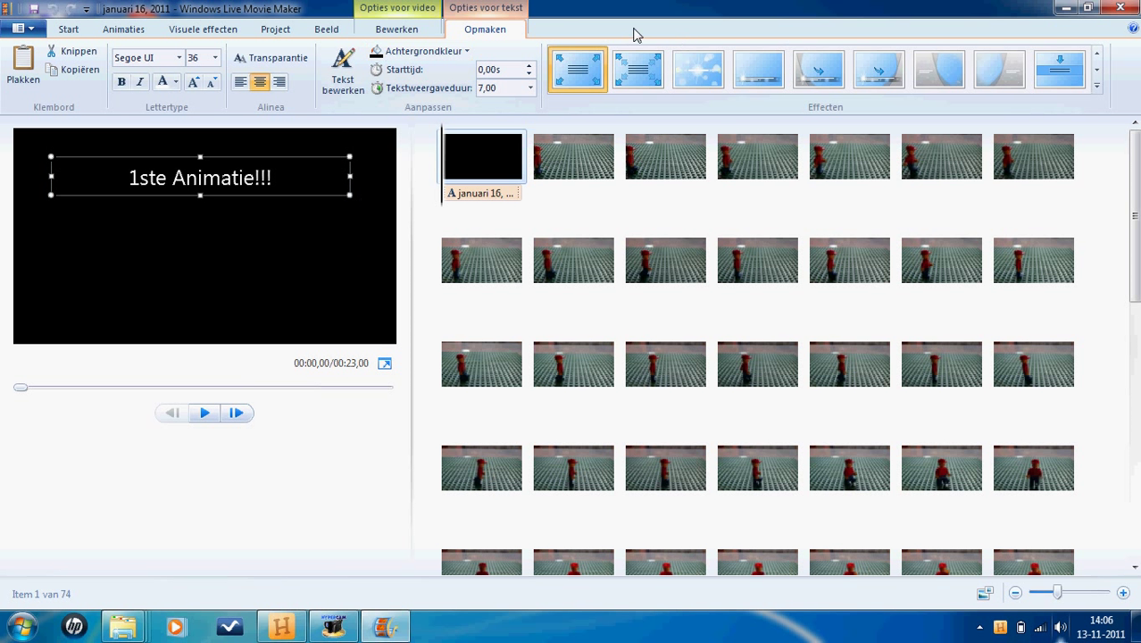
left_click(638, 72)
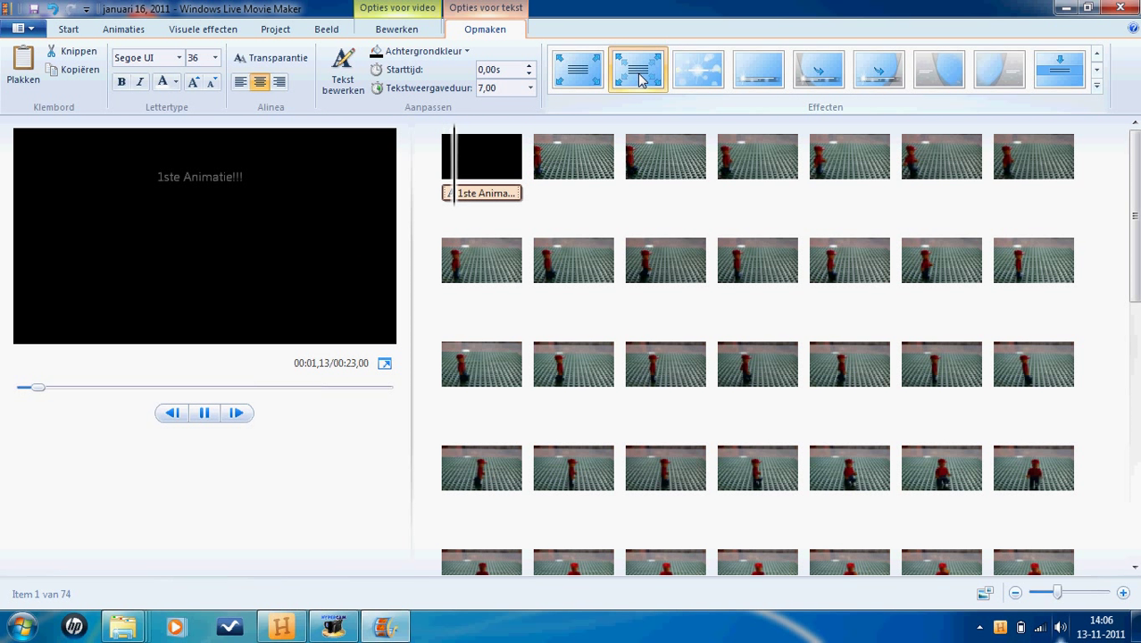
left_click(739, 87)
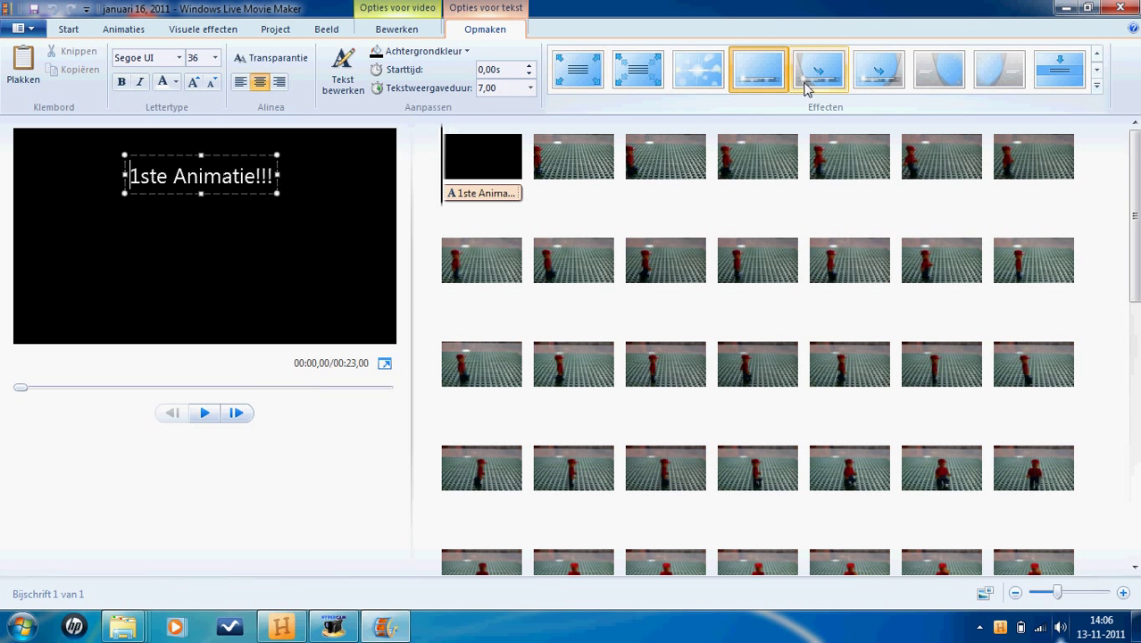
left_click_drag(235, 156, 237, 222)
left_click(874, 81)
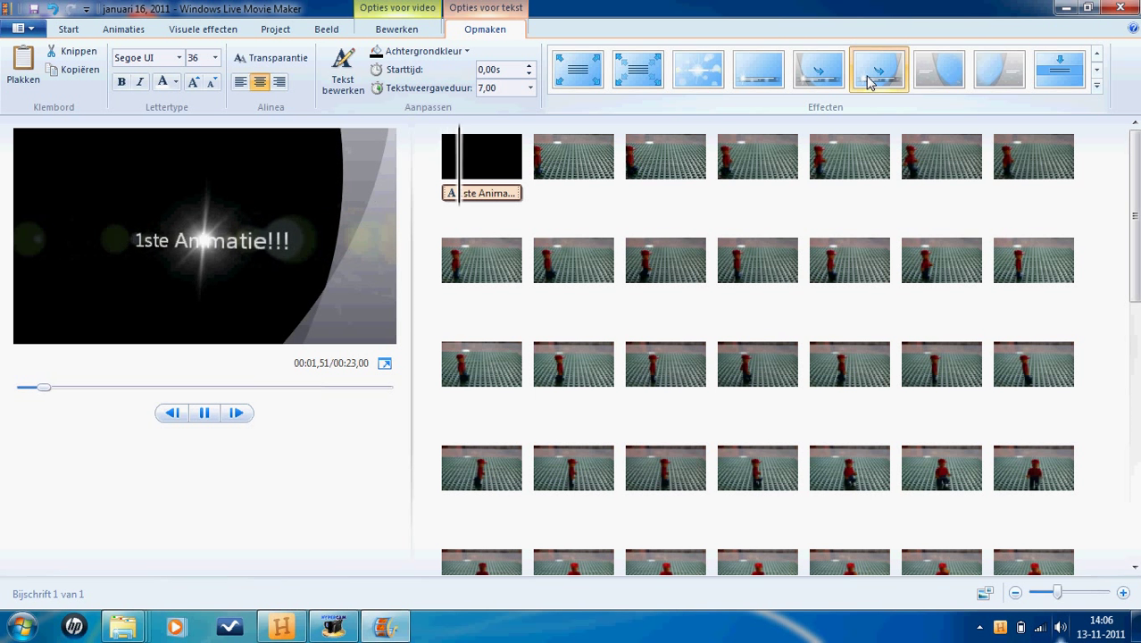
left_click(1063, 73)
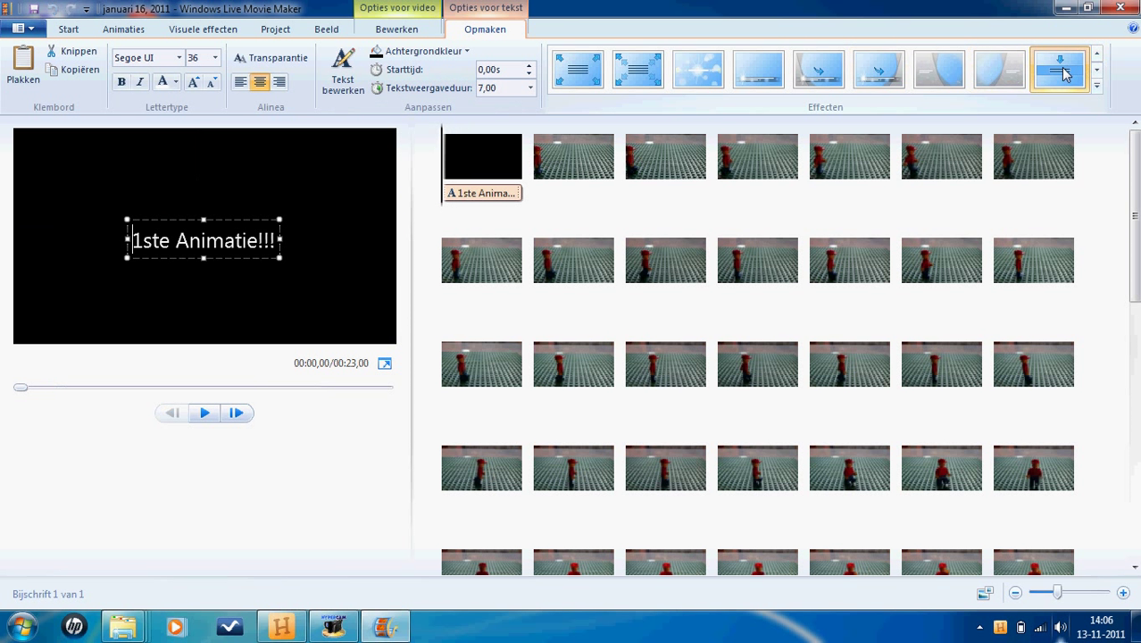
left_click(758, 75)
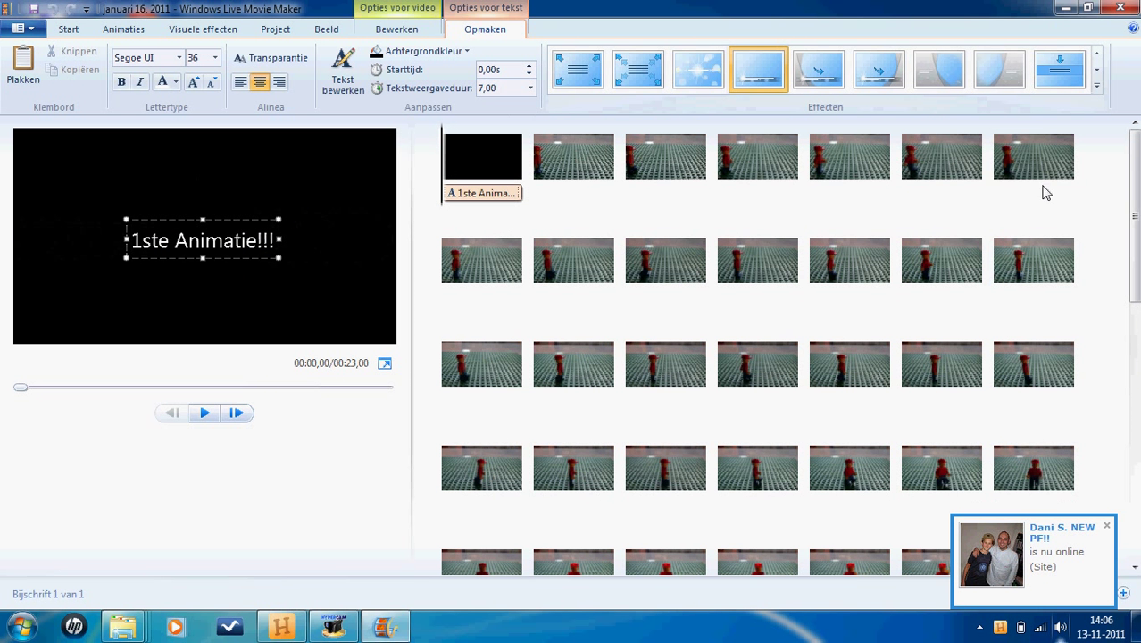
Step: Preview the movie with its opening title in full screen
left_click(384, 365)
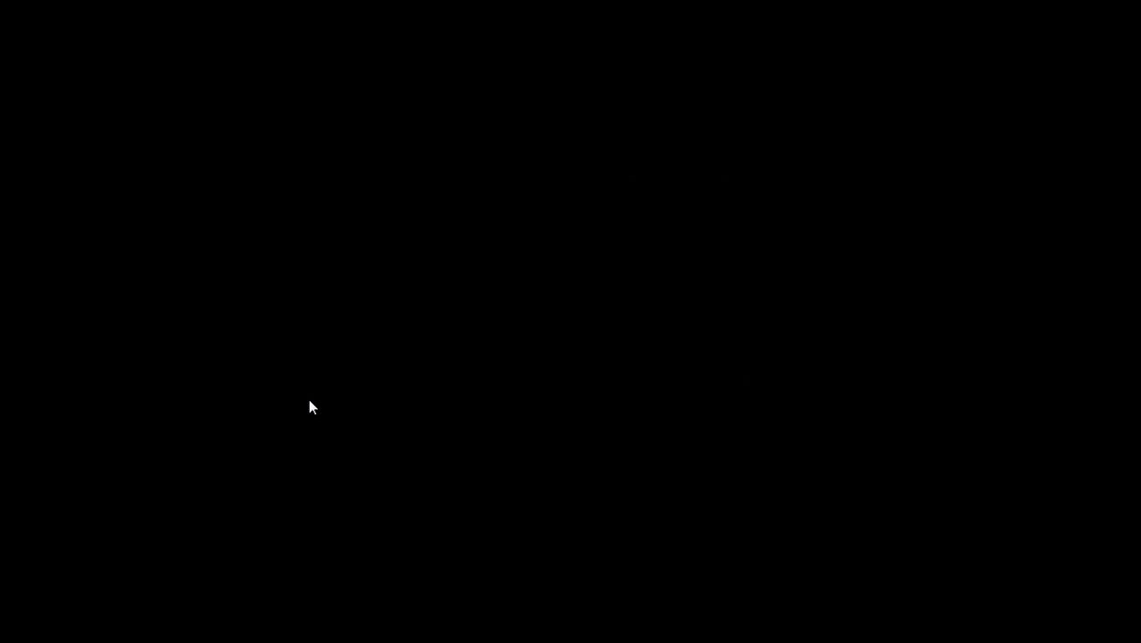